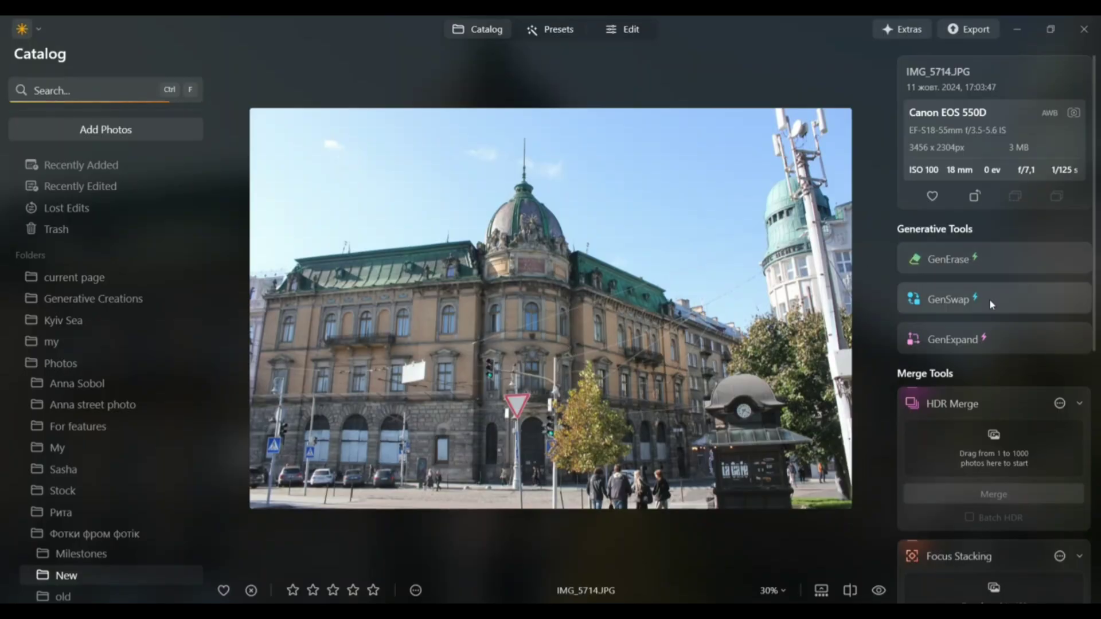
Step: Brush over the red sign on the left pole, GenErase it, and save IMG_5714_genErase.tif
{"action": "left_click", "coordinate": [964, 254]}
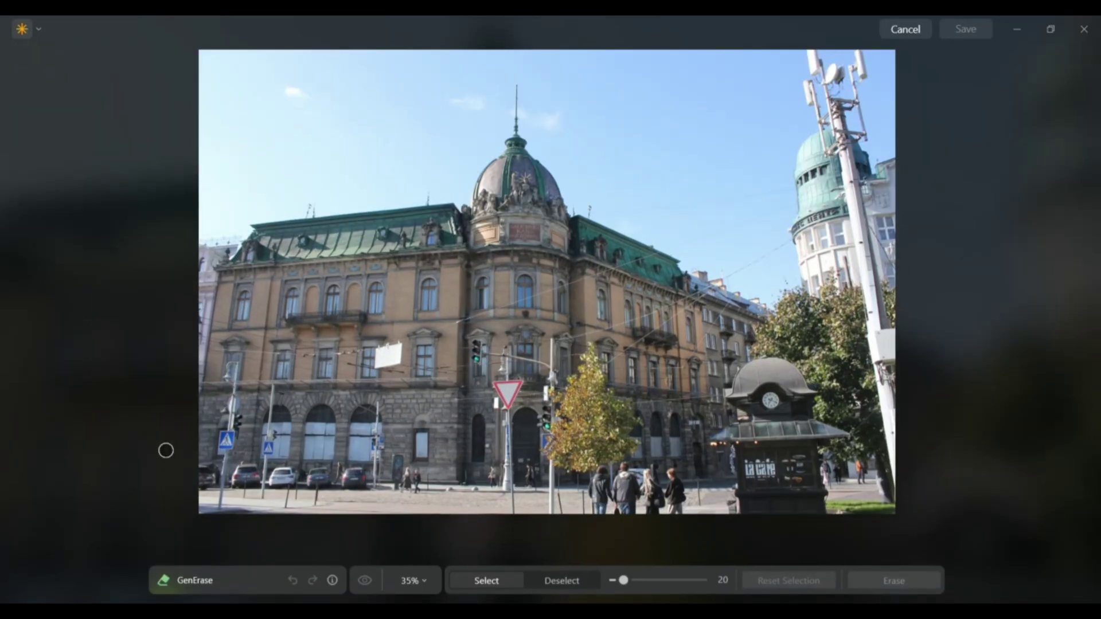
{"action": "scroll", "coordinate": [156, 447], "scroll_direction": "up", "scroll_amount": 3}
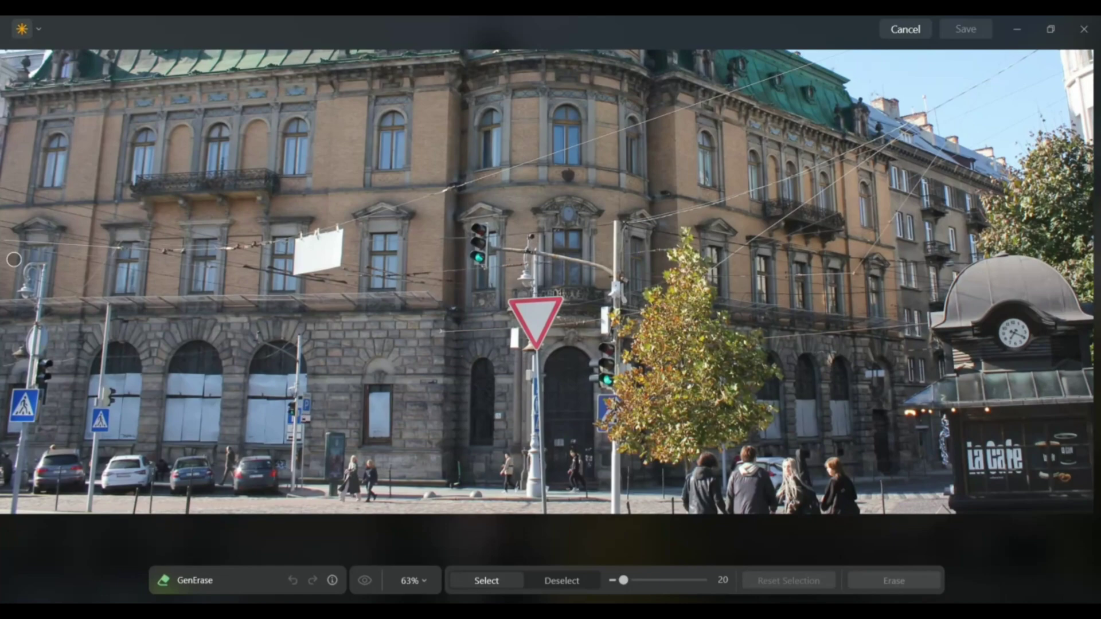
{"action": "mouse_move", "coordinate": [35, 333]}
{"action": "left_mouse_down"}
{"action": "mouse_move", "coordinate": [18, 352]}
{"action": "mouse_move", "coordinate": [44, 364]}
{"action": "mouse_move", "coordinate": [33, 359]}
{"action": "mouse_move", "coordinate": [18, 391]}
{"action": "left_mouse_up"}
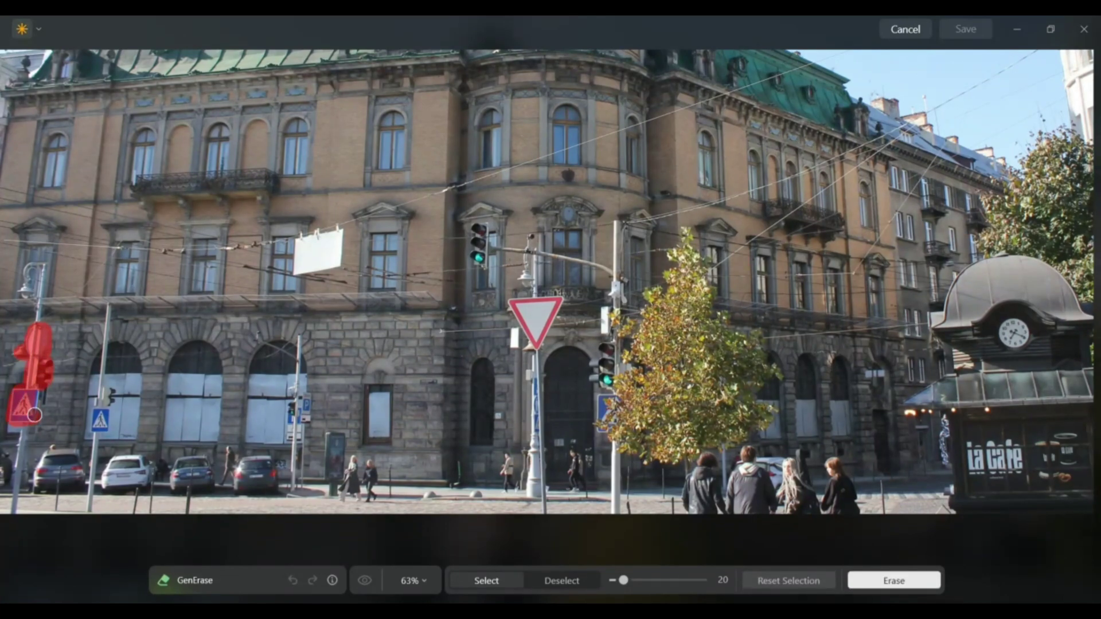
{"action": "left_click", "coordinate": [889, 580]}
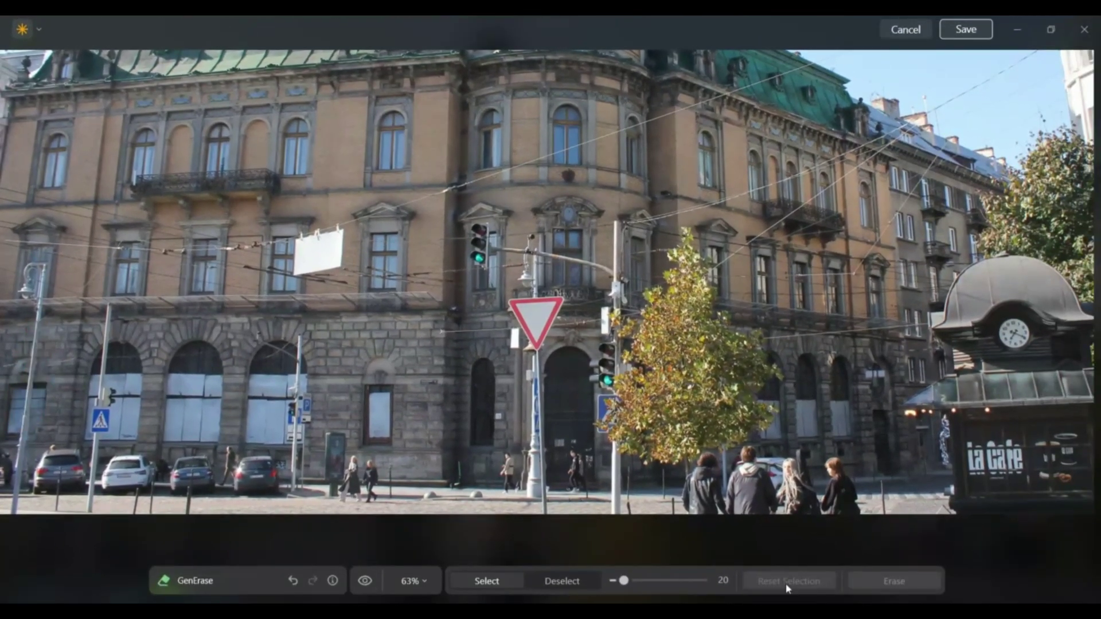
{"action": "scroll", "coordinate": [446, 216], "scroll_direction": "down", "scroll_amount": 1}
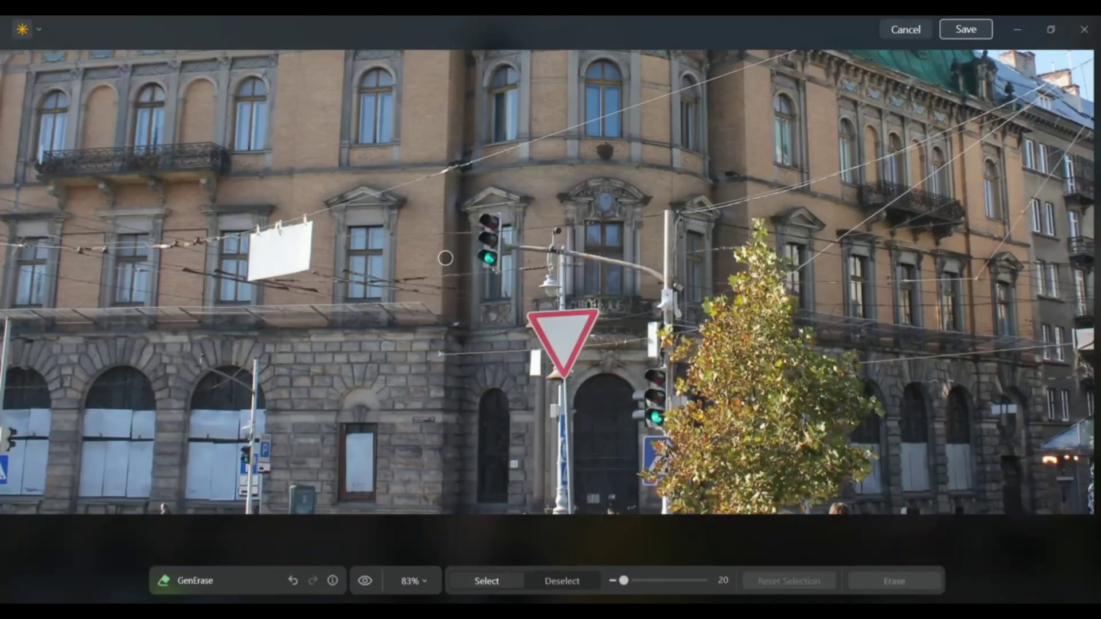
{"action": "scroll", "coordinate": [690, 181], "scroll_direction": "down", "scroll_amount": 2}
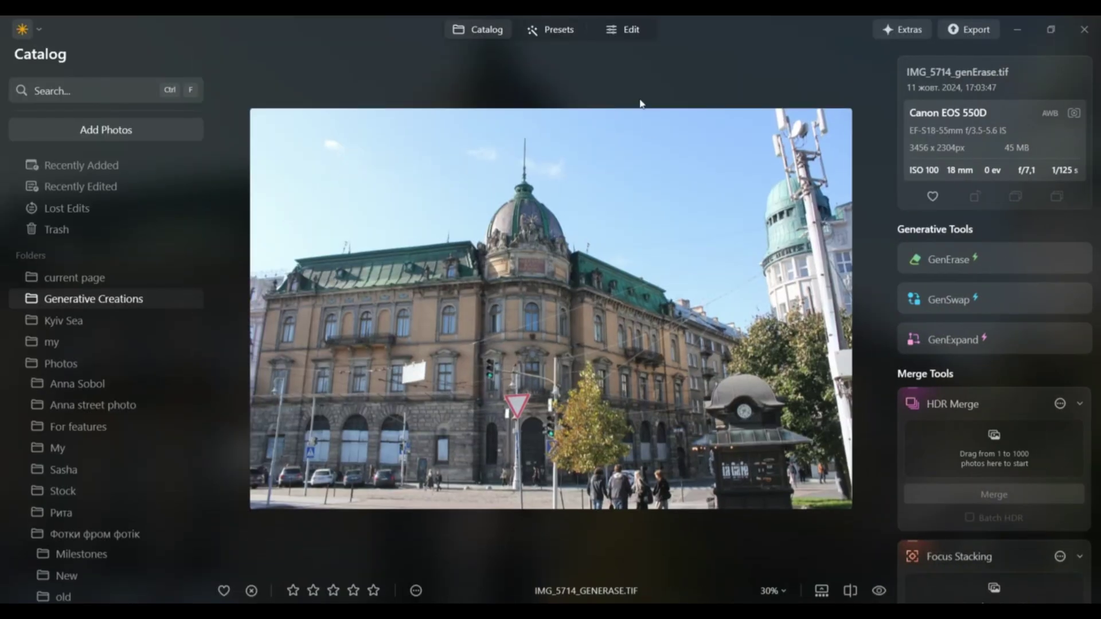
Step: Apply Remove Powerlines from the Erase tool to clear the wires above the building
{"action": "left_click", "coordinate": [641, 29]}
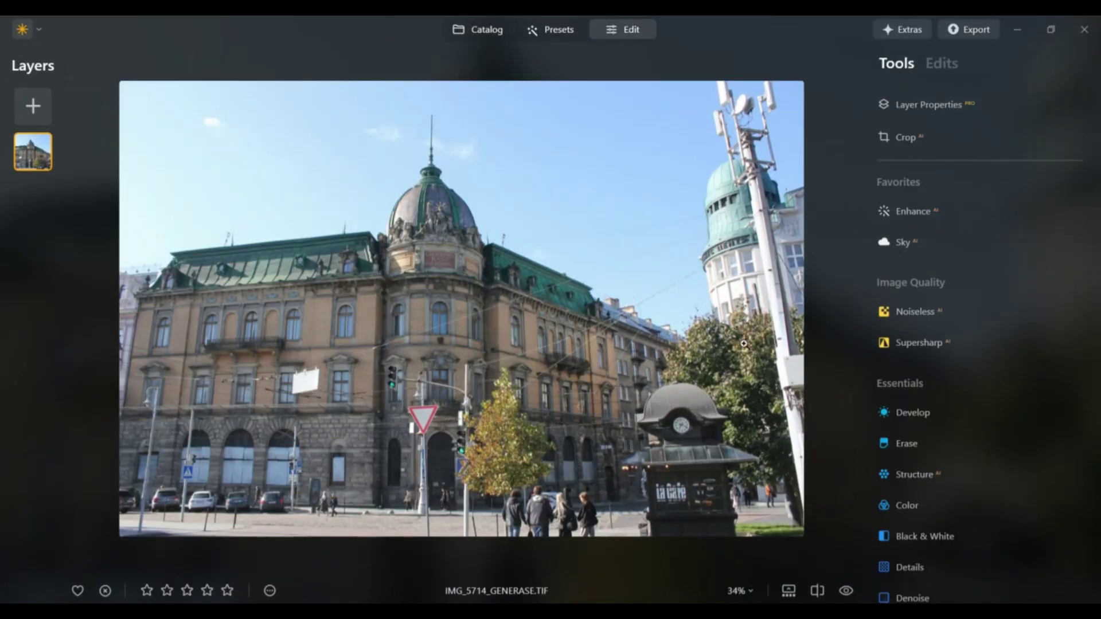
{"action": "left_click", "coordinate": [912, 444]}
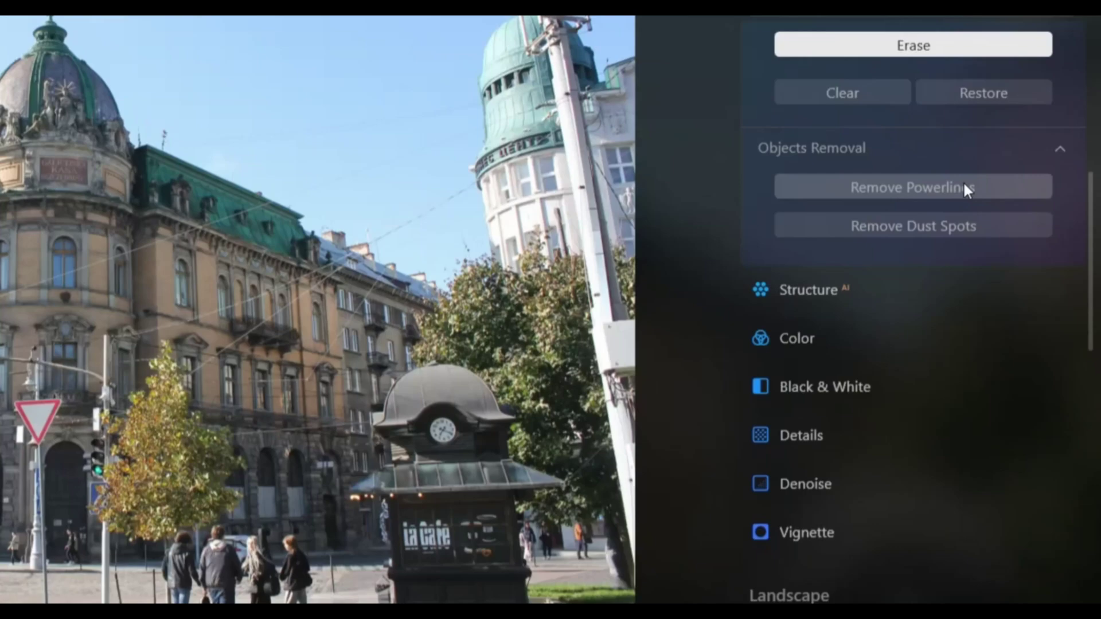
{"action": "scroll", "coordinate": [986, 286], "scroll_direction": "up", "scroll_amount": 3}
{"action": "left_click", "coordinate": [935, 321]}
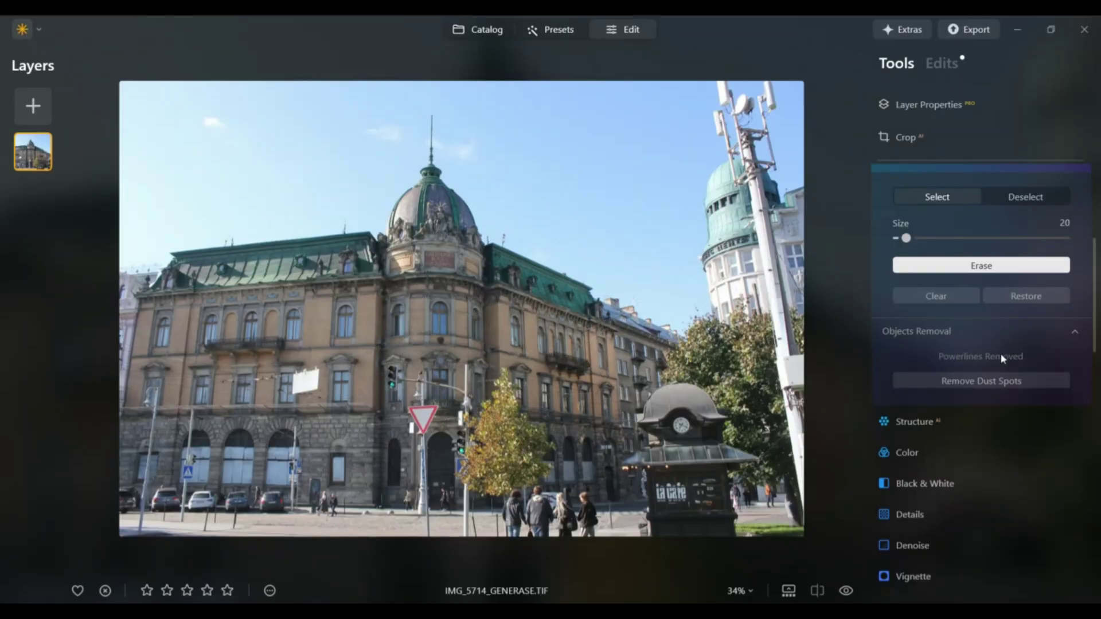
{"action": "scroll", "coordinate": [249, 429], "scroll_direction": "up", "scroll_amount": 3}
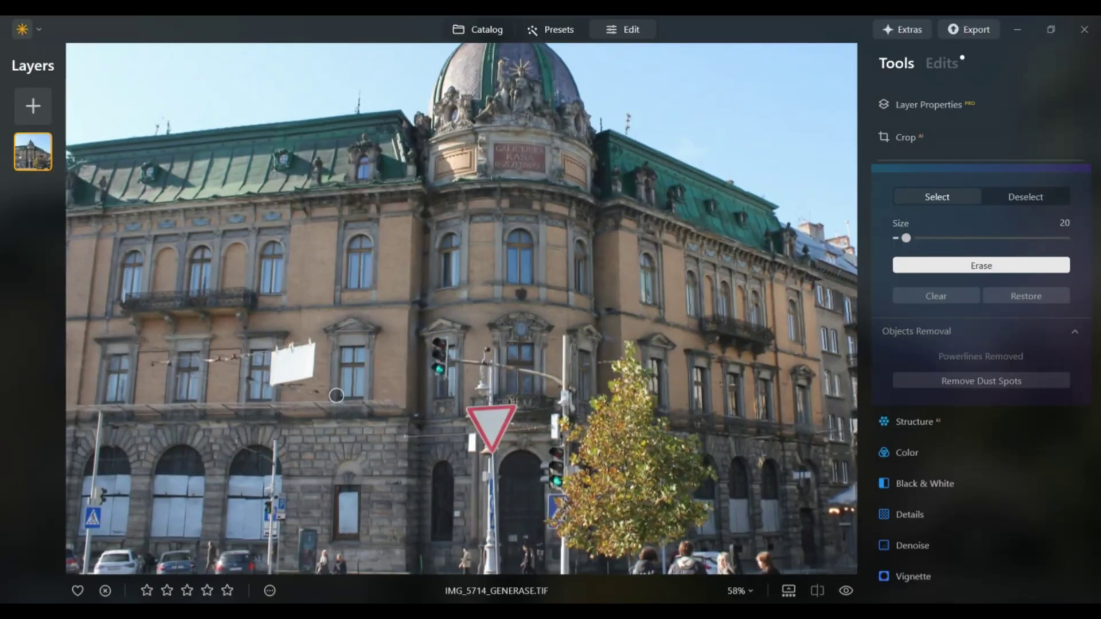
{"action": "left_click", "coordinate": [845, 592]}
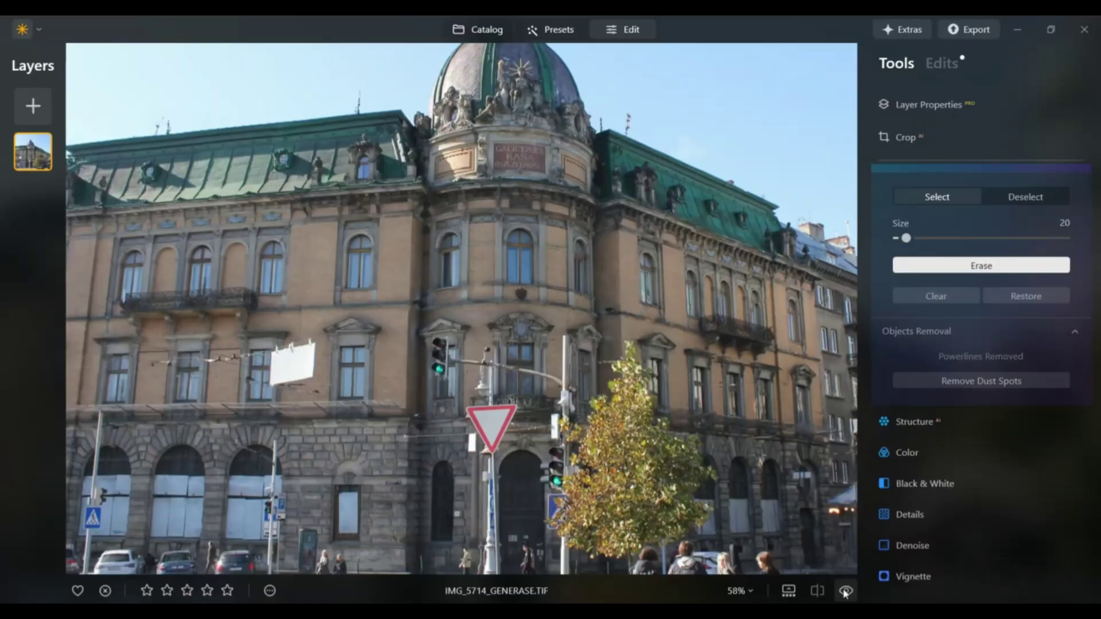
{"action": "left_click", "coordinate": [845, 592]}
{"action": "scroll", "coordinate": [473, 482], "scroll_direction": "down", "scroll_amount": 3}
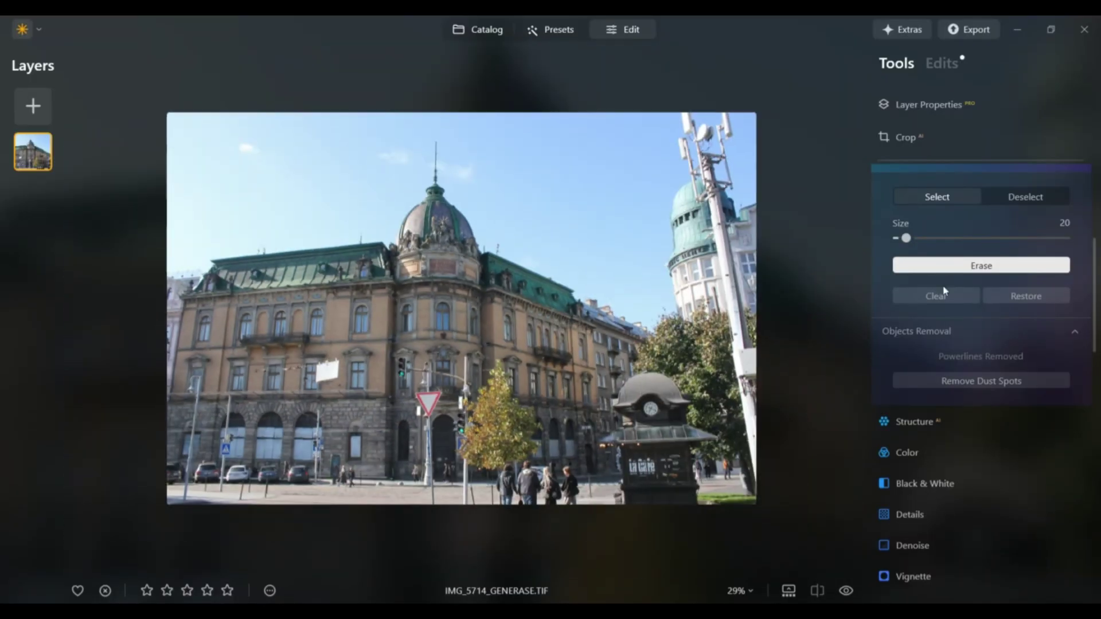
{"action": "scroll", "coordinate": [945, 292], "scroll_direction": "up", "scroll_amount": 2}
{"action": "left_click", "coordinate": [921, 243]}
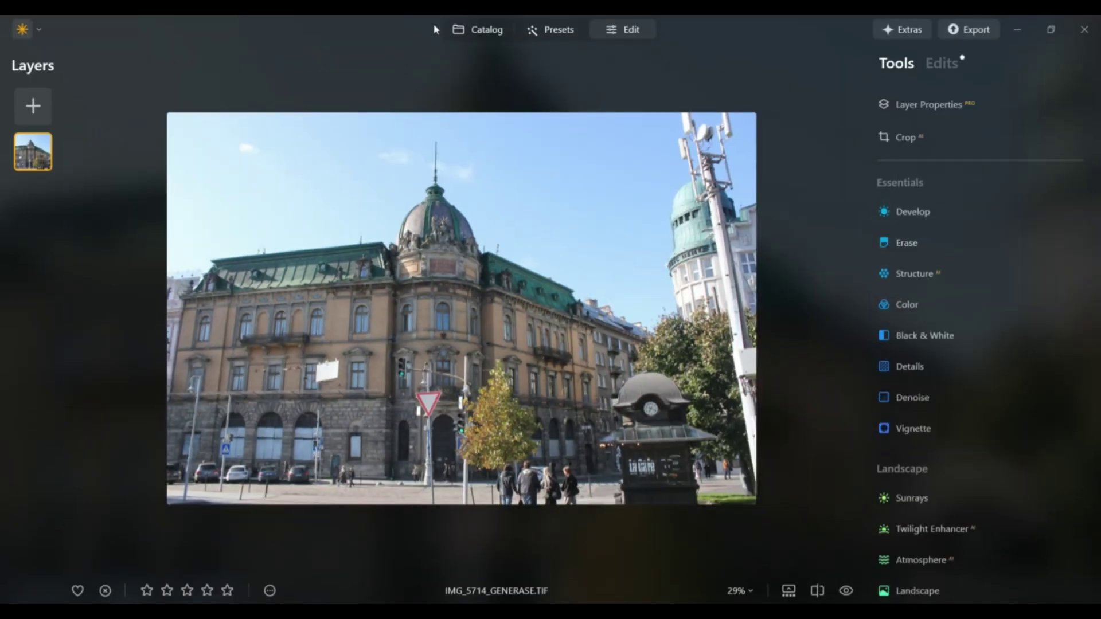
Step: Reopen GenErase on the copy and erase the leftover pole at left
{"action": "left_click", "coordinate": [475, 29]}
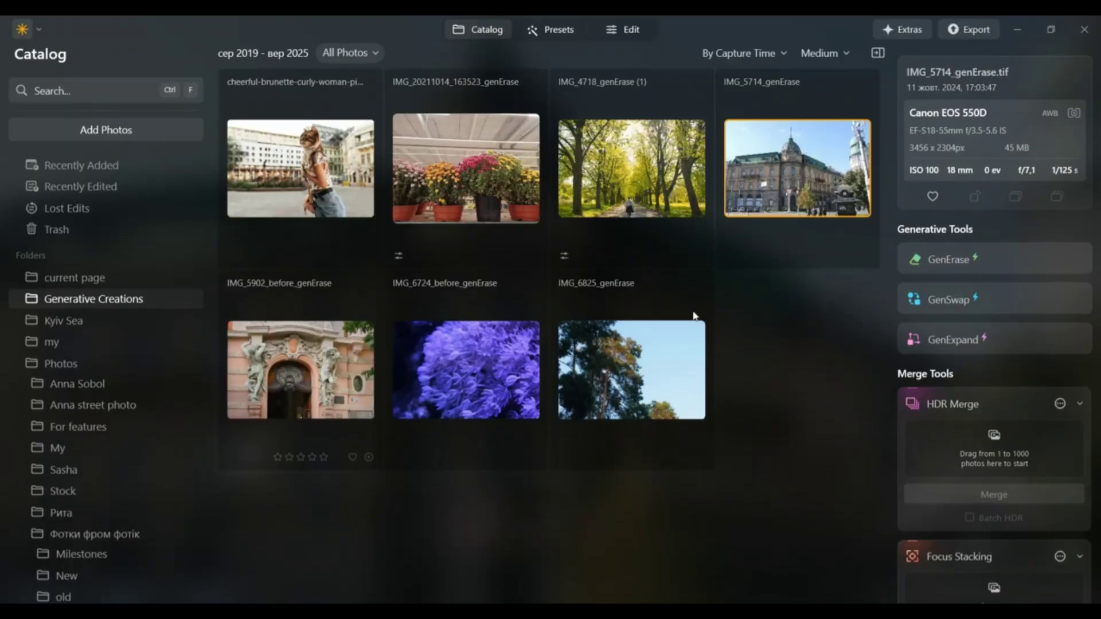
{"action": "left_click", "coordinate": [951, 271]}
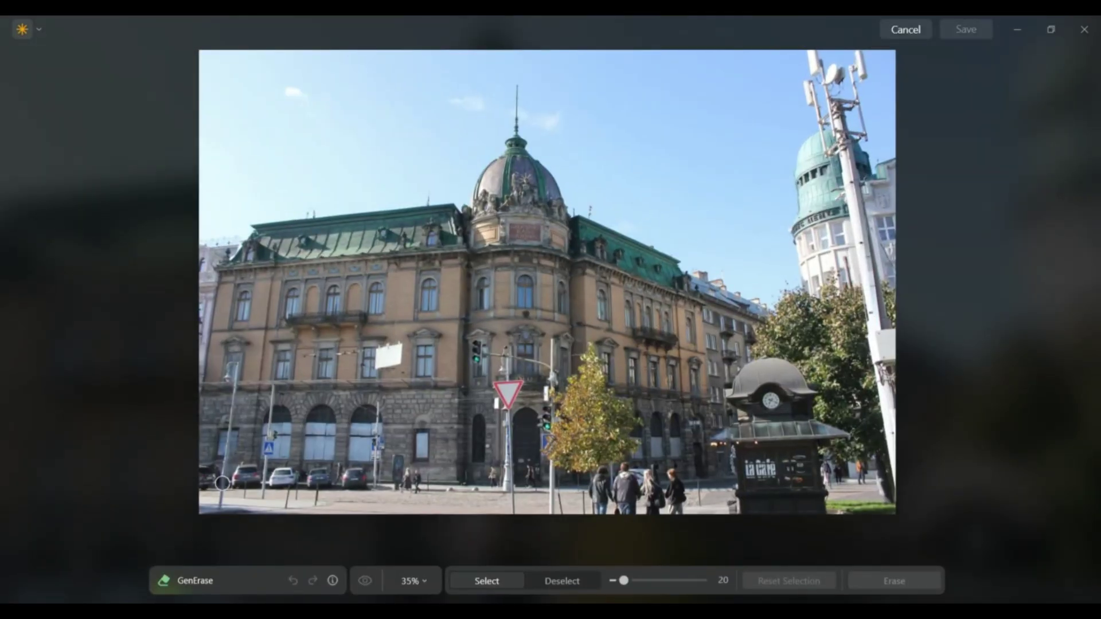
{"action": "scroll", "coordinate": [222, 484], "scroll_direction": "up", "scroll_amount": 3}
{"action": "mouse_move", "coordinate": [86, 416]}
{"action": "left_mouse_down"}
{"action": "mouse_move", "coordinate": [92, 336]}
{"action": "mouse_move", "coordinate": [80, 516]}
{"action": "left_mouse_up"}
{"action": "left_click", "coordinate": [895, 581]}
Step: Erase the overhead wire along the facade, its leftover pieces, and the white hanging sign
{"action": "scroll", "coordinate": [38, 126], "scroll_direction": "up", "scroll_amount": 5}
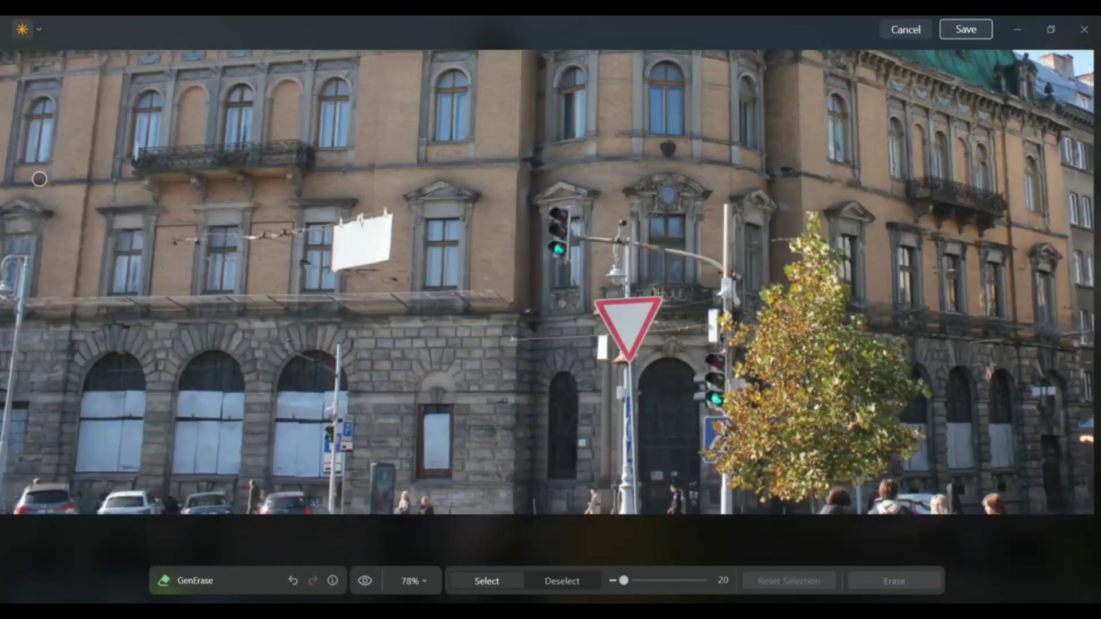
{"action": "left_click_drag", "start_coordinate": [95, 395], "coordinate": [511, 421]}
{"action": "mouse_move", "coordinate": [313, 381]}
{"action": "left_mouse_down"}
{"action": "mouse_move", "coordinate": [573, 364]}
{"action": "mouse_move", "coordinate": [601, 384]}
{"action": "left_mouse_up"}
{"action": "left_click", "coordinate": [892, 581]}
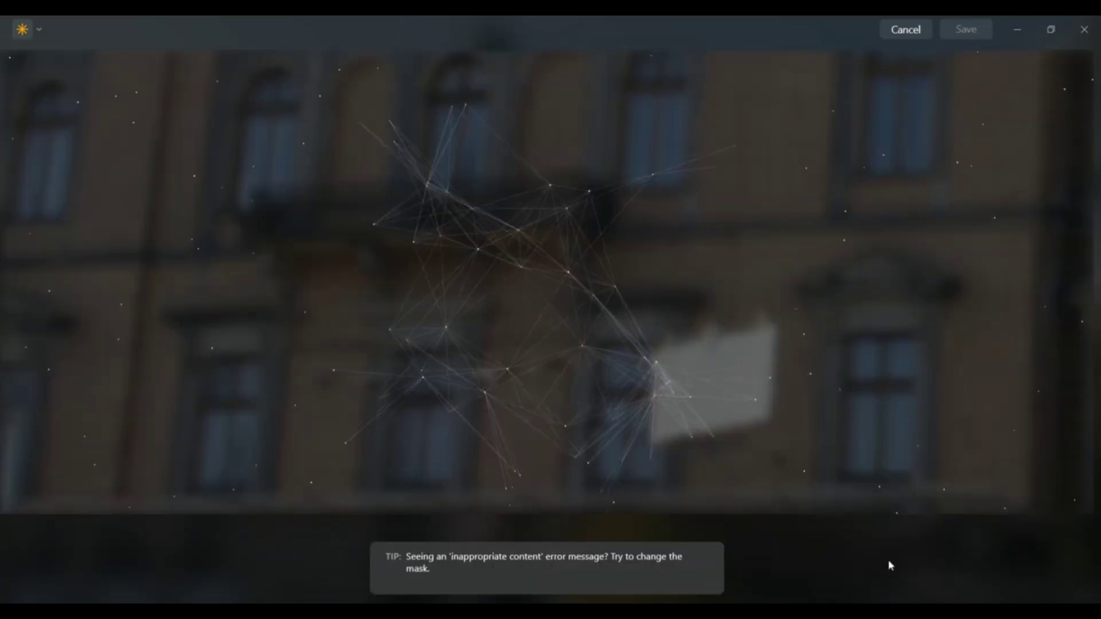
{"action": "left_click_drag", "start_coordinate": [197, 307], "coordinate": [258, 327]}
{"action": "left_click_drag", "start_coordinate": [590, 361], "coordinate": [746, 327]}
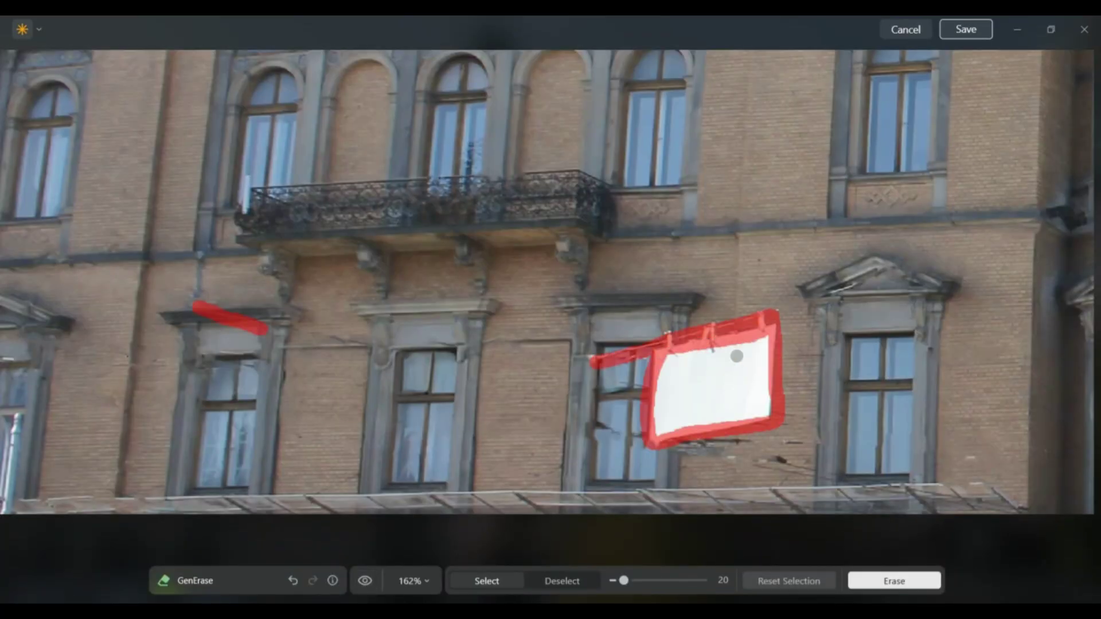
{"action": "left_click_drag", "start_coordinate": [623, 581], "coordinate": [651, 580]}
{"action": "left_click", "coordinate": [894, 582]}
Step: Erase the left pole and the parked cars beside the building
{"action": "scroll", "coordinate": [364, 580], "scroll_direction": "down", "scroll_amount": 5}
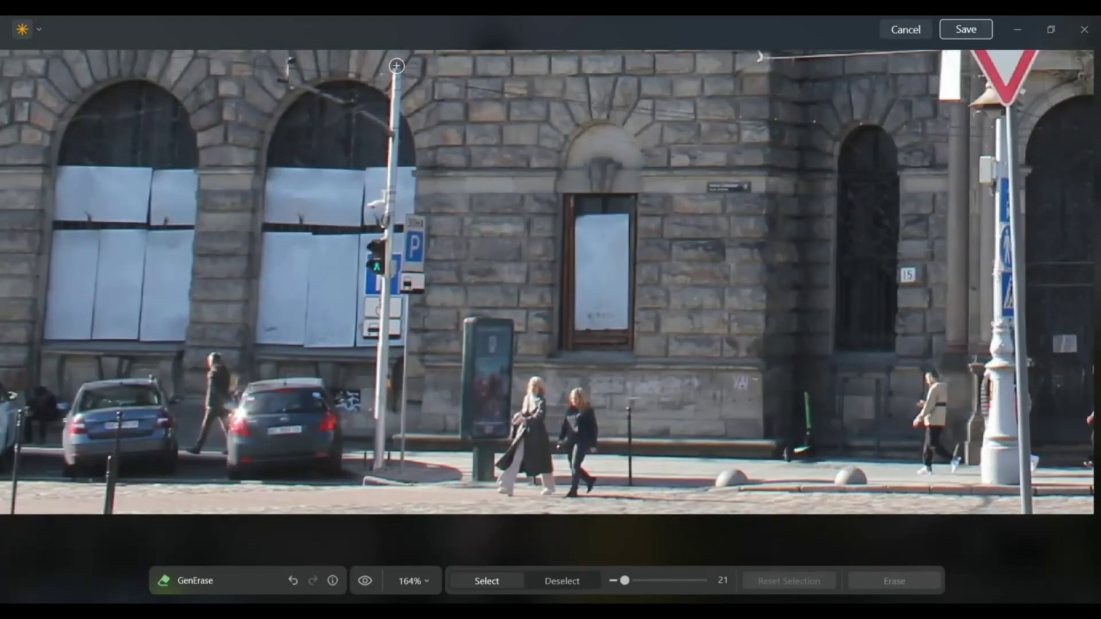
{"action": "mouse_move", "coordinate": [396, 66]}
{"action": "left_mouse_down"}
{"action": "mouse_move", "coordinate": [332, 104]}
{"action": "mouse_move", "coordinate": [383, 275]}
{"action": "mouse_move", "coordinate": [387, 482]}
{"action": "left_mouse_up"}
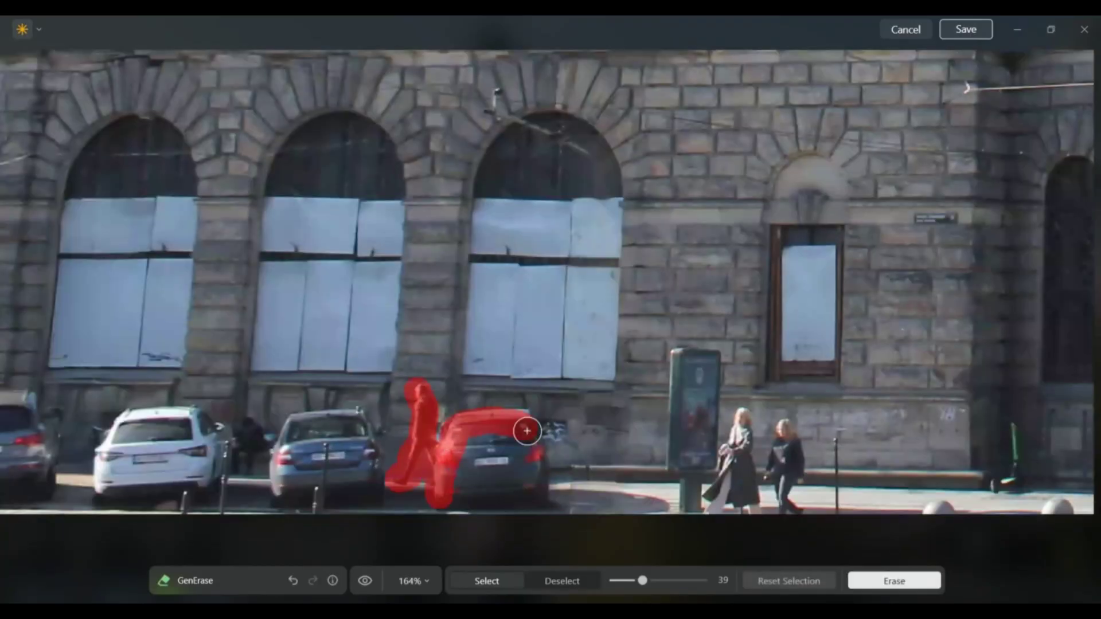
{"action": "left_click_drag", "start_coordinate": [523, 430], "coordinate": [377, 478]}
{"action": "mouse_move", "coordinate": [509, 465]}
{"action": "left_mouse_down"}
{"action": "mouse_move", "coordinate": [214, 453]}
{"action": "mouse_move", "coordinate": [179, 467]}
{"action": "left_mouse_up"}
{"action": "left_click", "coordinate": [419, 461], "text": "alt"}
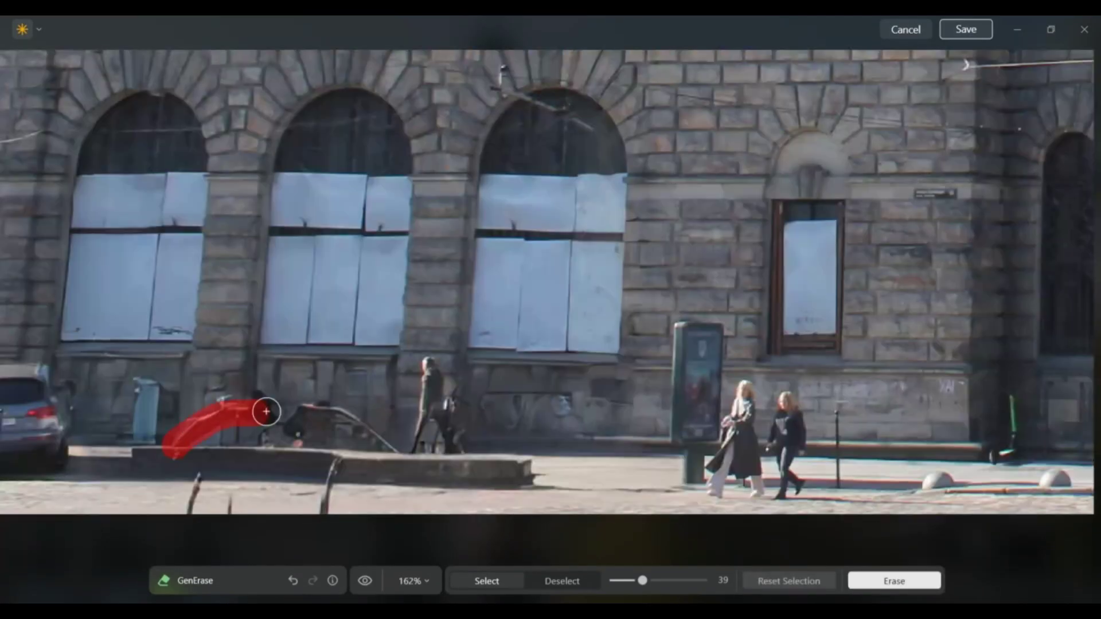
{"action": "left_click_drag", "start_coordinate": [266, 410], "coordinate": [342, 436]}
{"action": "left_click", "coordinate": [895, 581]}
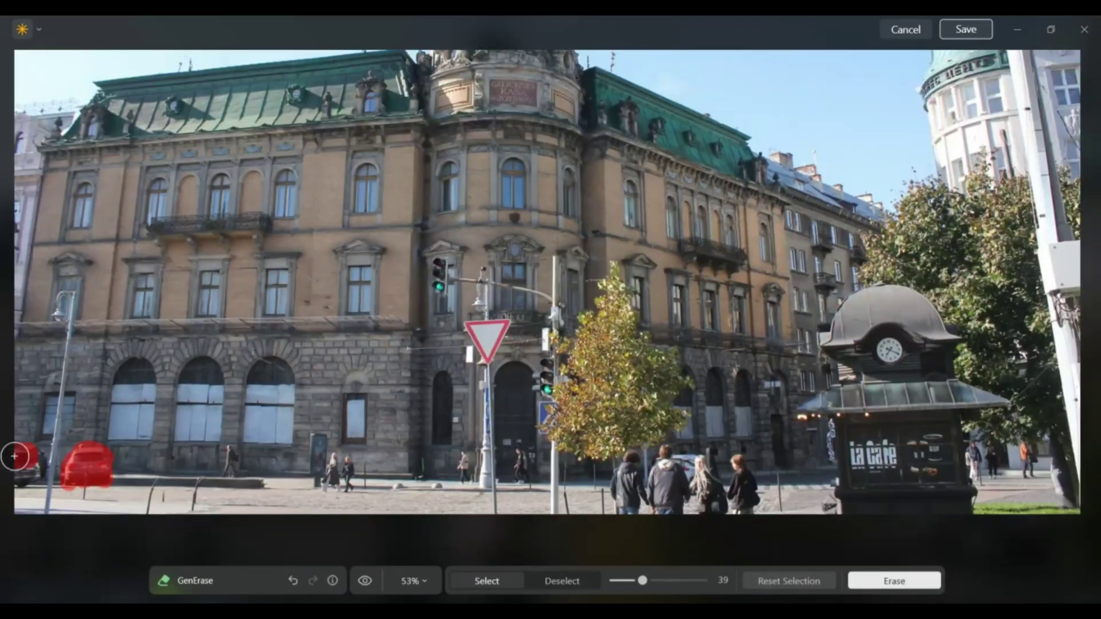
{"action": "left_click", "coordinate": [894, 581]}
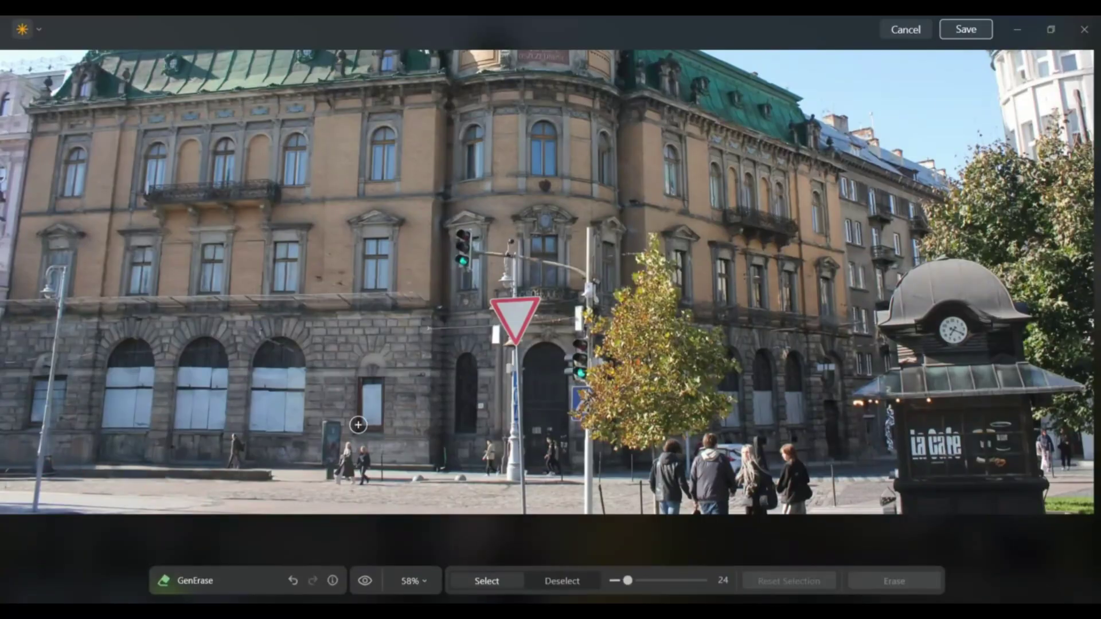
Step: Erase the traffic light, then mask the group of people and the phone booth
{"action": "mouse_move", "coordinate": [459, 235]}
{"action": "left_mouse_down"}
{"action": "mouse_move", "coordinate": [591, 368]}
{"action": "mouse_move", "coordinate": [585, 482]}
{"action": "left_mouse_up"}
{"action": "left_click", "coordinate": [887, 579]}
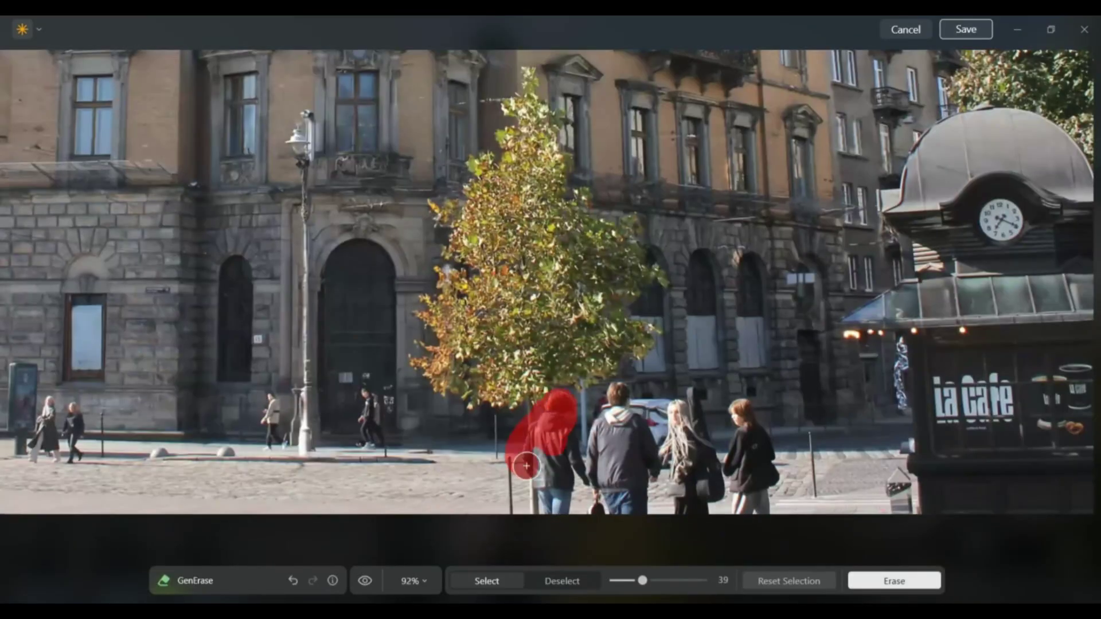
{"action": "mouse_move", "coordinate": [550, 418]}
{"action": "left_mouse_down"}
{"action": "mouse_move", "coordinate": [663, 407]}
{"action": "mouse_move", "coordinate": [705, 443]}
{"action": "mouse_move", "coordinate": [754, 450]}
{"action": "left_mouse_up"}
{"action": "key", "text": "ctrl+z"}
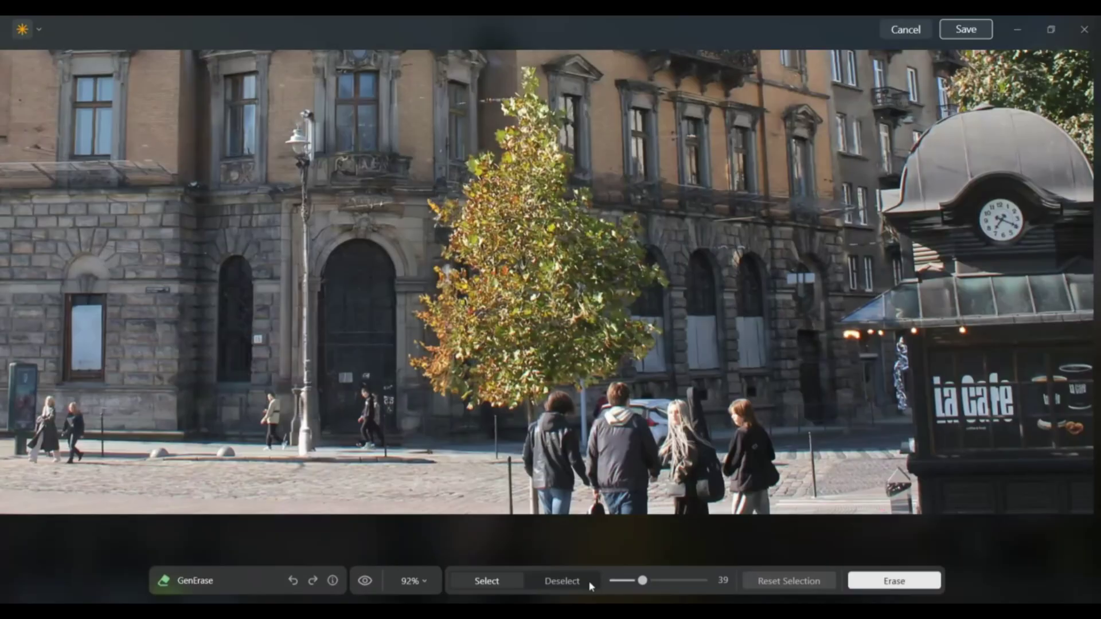
{"action": "left_click", "coordinate": [562, 581]}
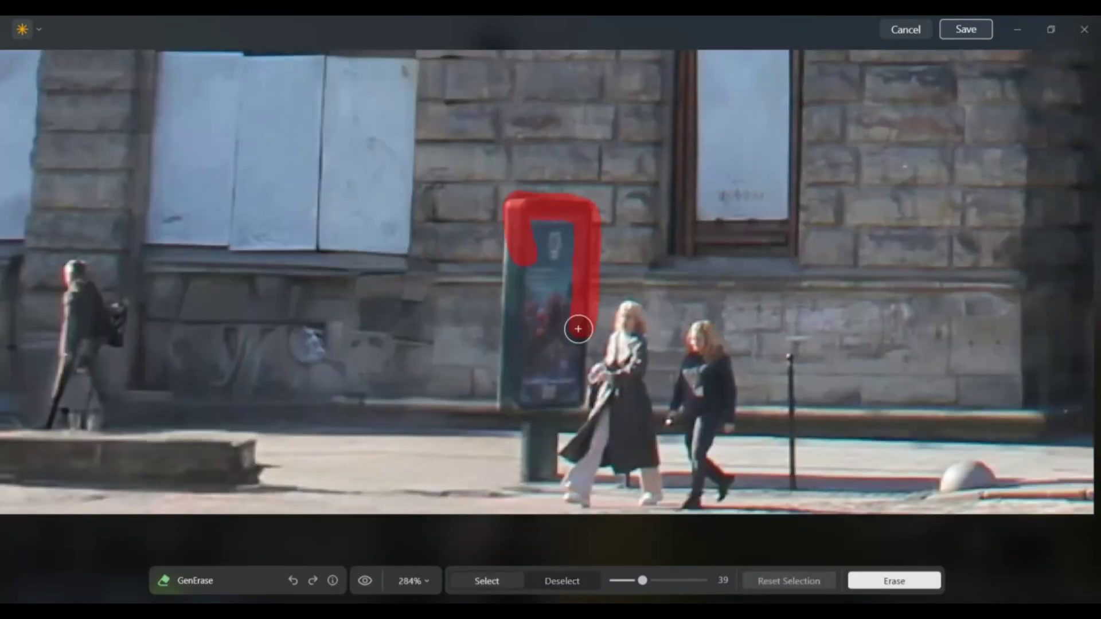
{"action": "mouse_move", "coordinate": [577, 327]}
{"action": "left_mouse_down"}
{"action": "mouse_move", "coordinate": [526, 380]}
{"action": "mouse_move", "coordinate": [534, 470]}
{"action": "left_mouse_up"}
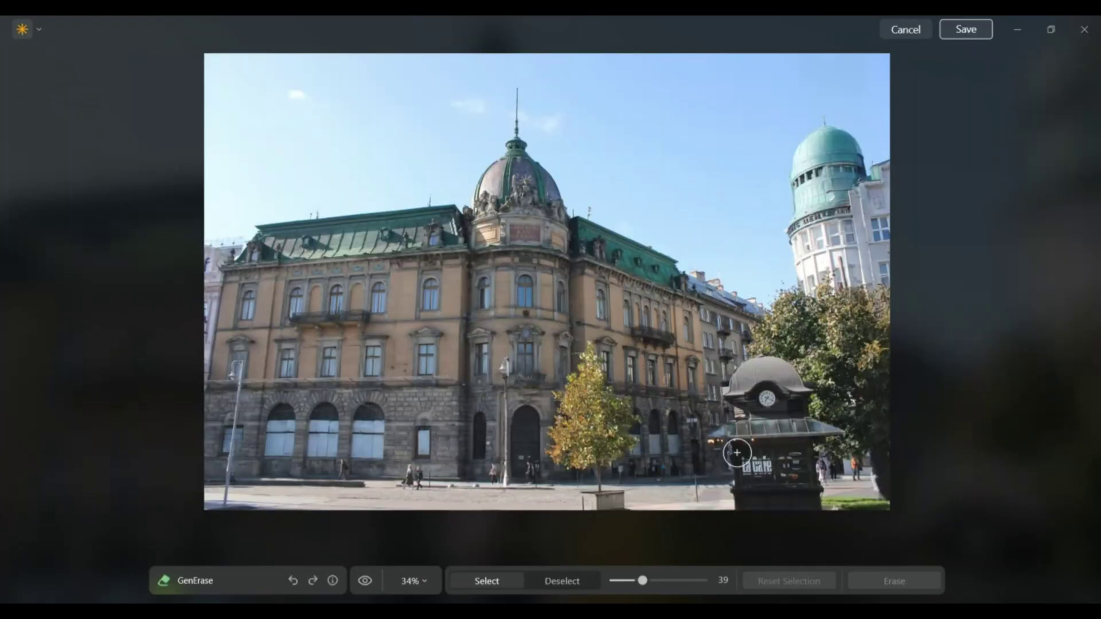
Step: Toggle between the original and cleaned-up photo to compare the result
{"action": "left_click", "coordinate": [365, 581]}
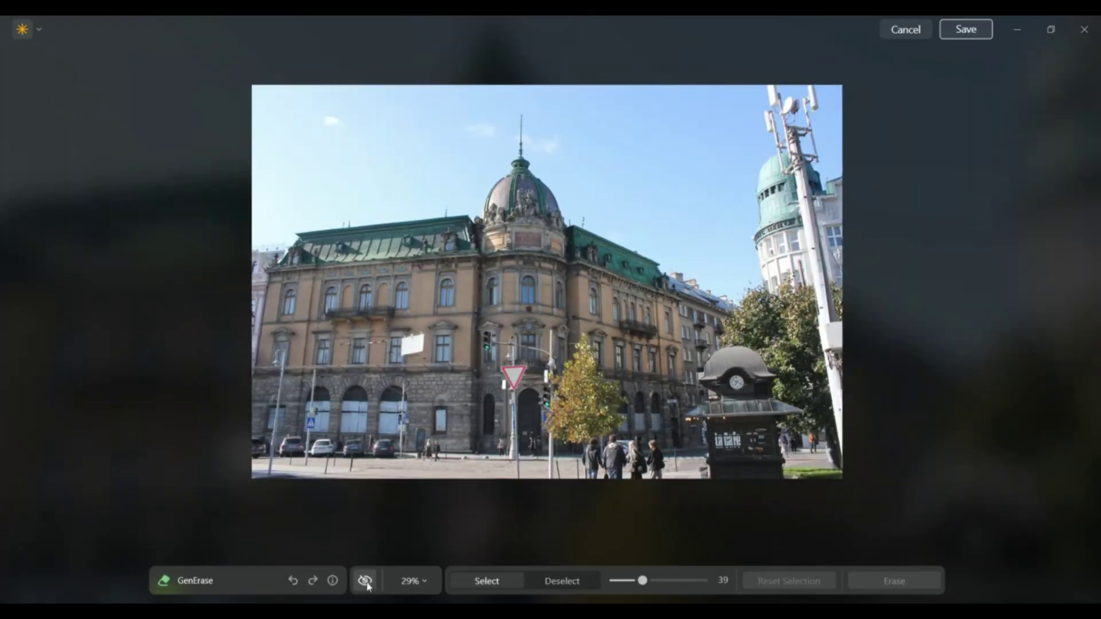
{"action": "left_click", "coordinate": [365, 581]}
{"action": "left_click", "coordinate": [368, 584]}
{"action": "left_click", "coordinate": [368, 584]}
{"action": "left_click", "coordinate": [367, 584]}
{"action": "left_click", "coordinate": [367, 584]}
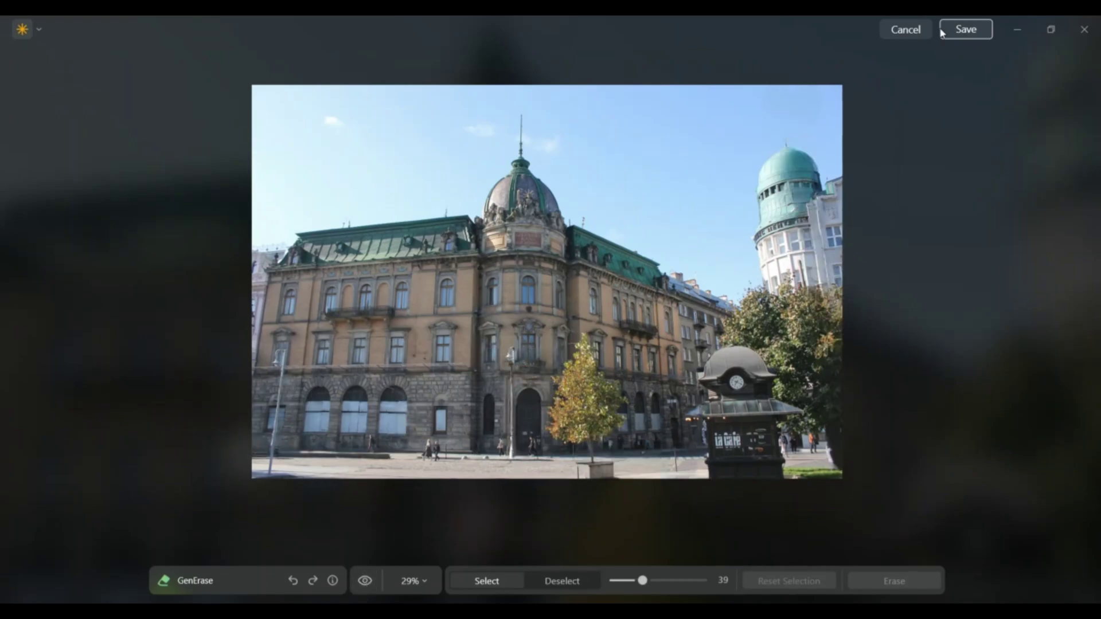
Step: Save the erased result, then GenSwap the left arched windows using the prompt 'retro windows'
{"action": "left_click", "coordinate": [964, 33]}
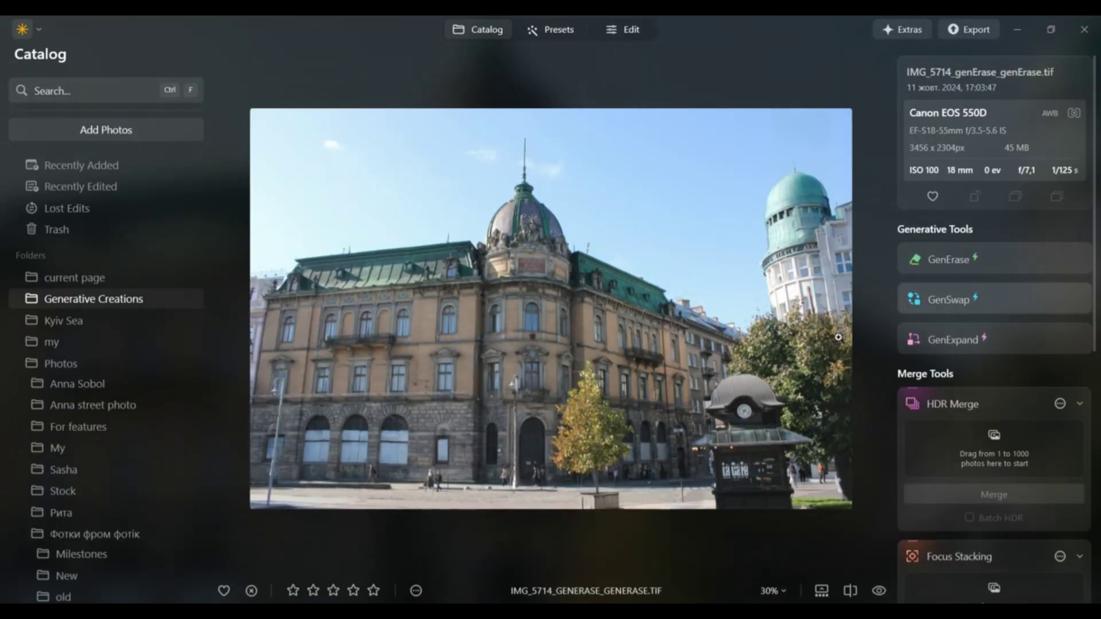
{"action": "left_click", "coordinate": [949, 300]}
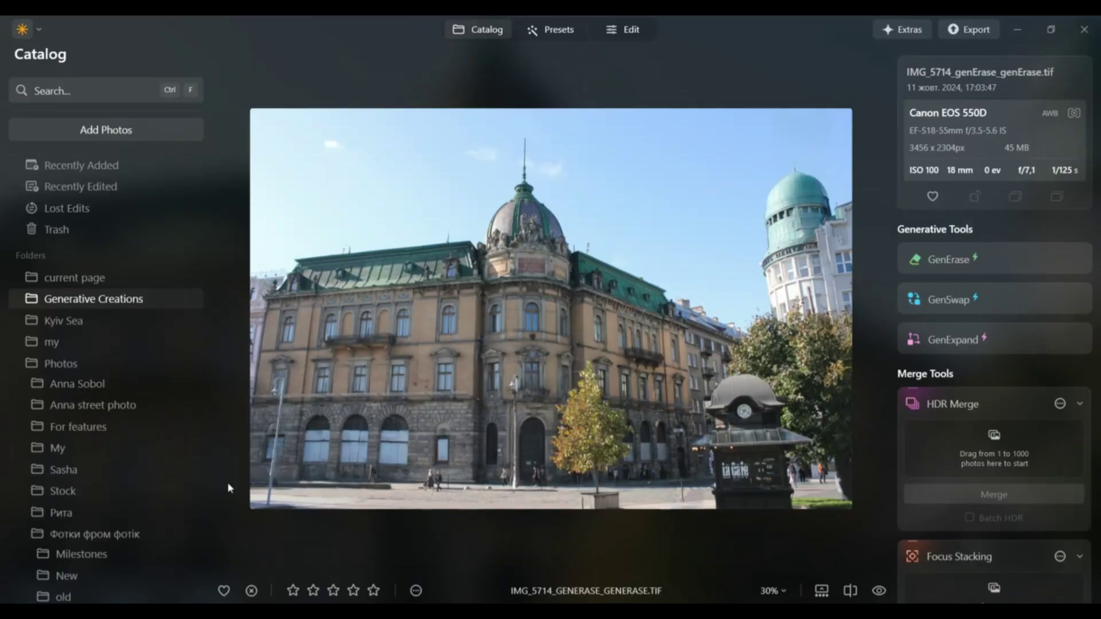
{"action": "mouse_move", "coordinate": [270, 425]}
{"action": "left_mouse_down"}
{"action": "mouse_move", "coordinate": [264, 456]}
{"action": "mouse_move", "coordinate": [284, 455]}
{"action": "mouse_move", "coordinate": [284, 423]}
{"action": "mouse_move", "coordinate": [271, 442]}
{"action": "mouse_move", "coordinate": [333, 445]}
{"action": "left_mouse_up"}
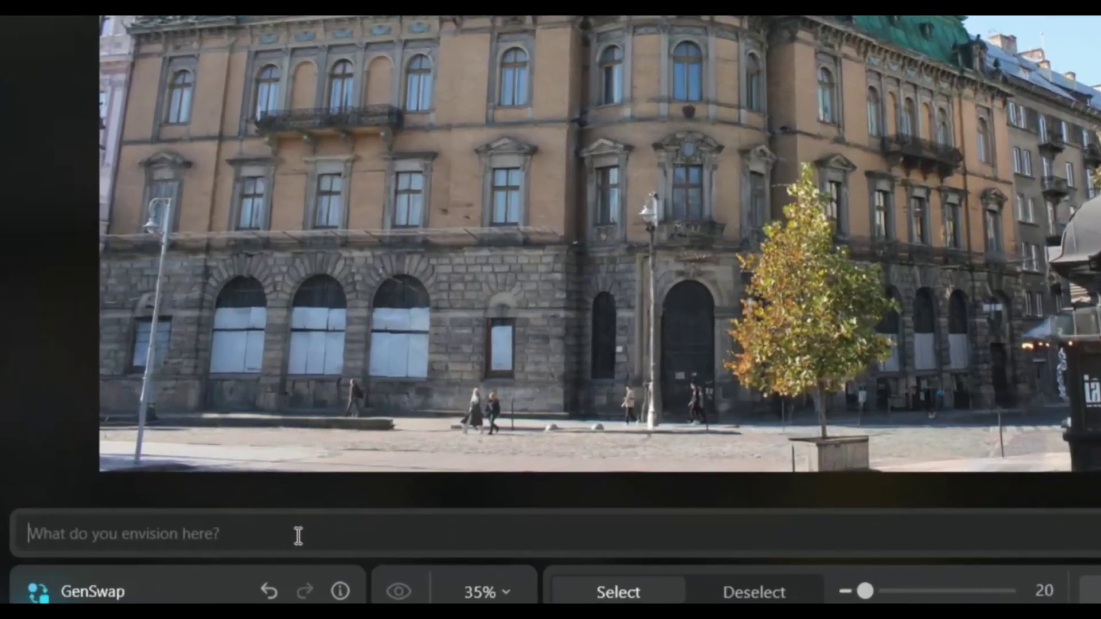
{"action": "type", "text": "re"}
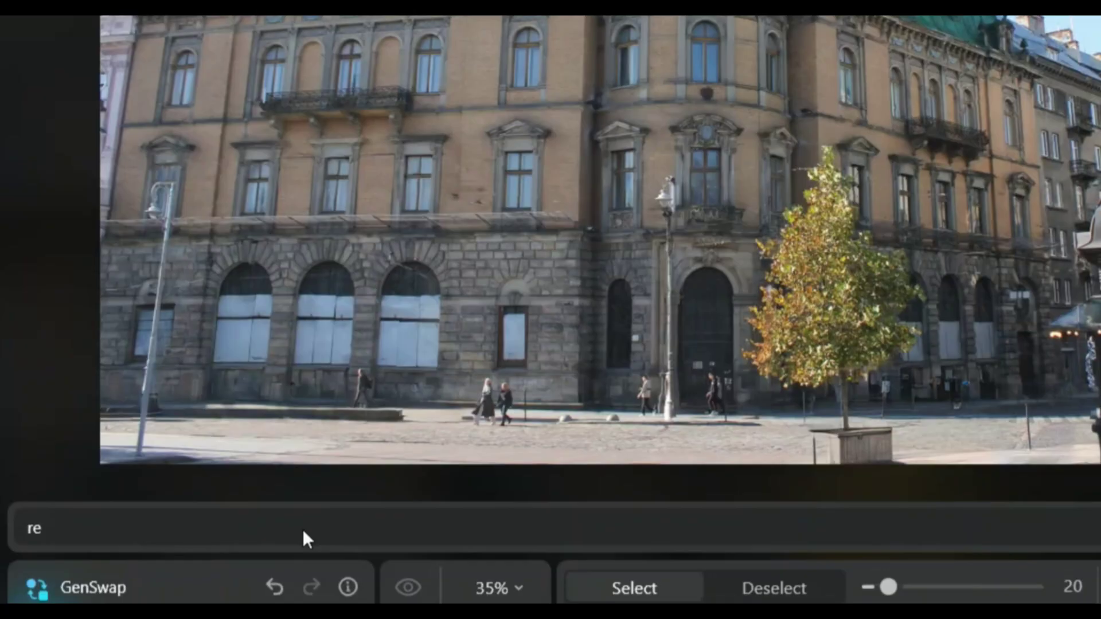
{"action": "type", "text": "tro windows"}
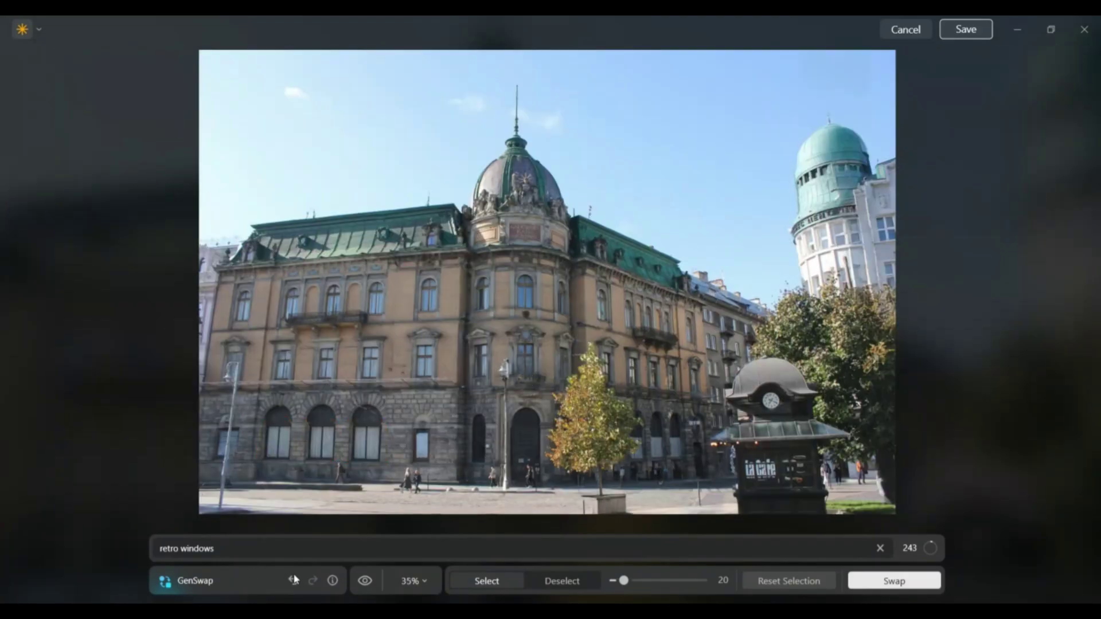
{"action": "left_click", "coordinate": [293, 580]}
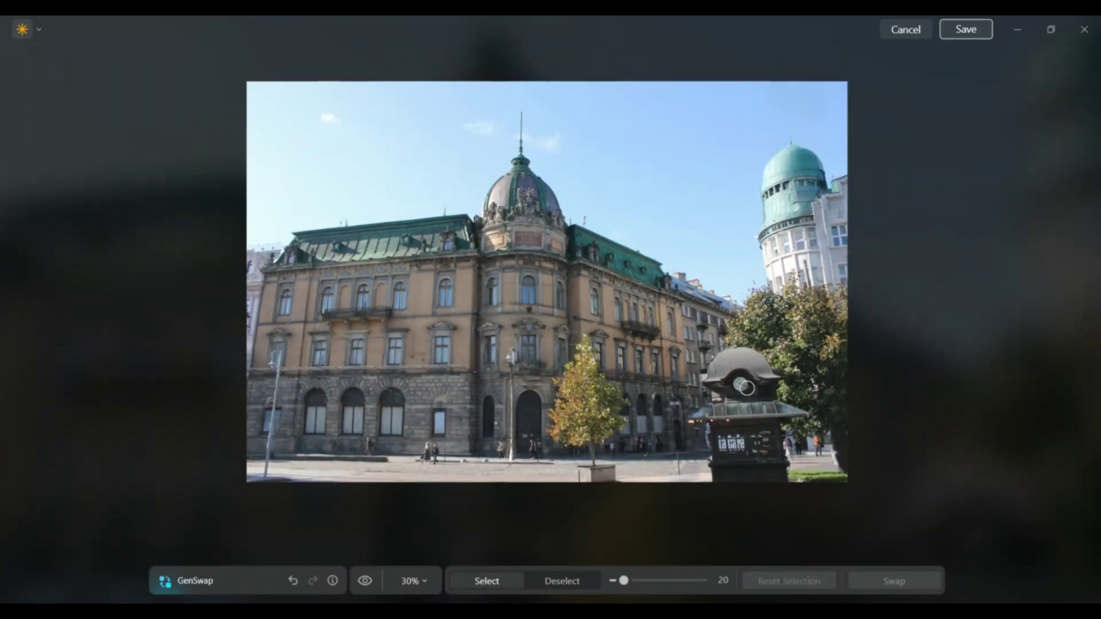
Step: Save the swapped photo and straighten it with Crop's Horizon Alignment
{"action": "left_click", "coordinate": [979, 38]}
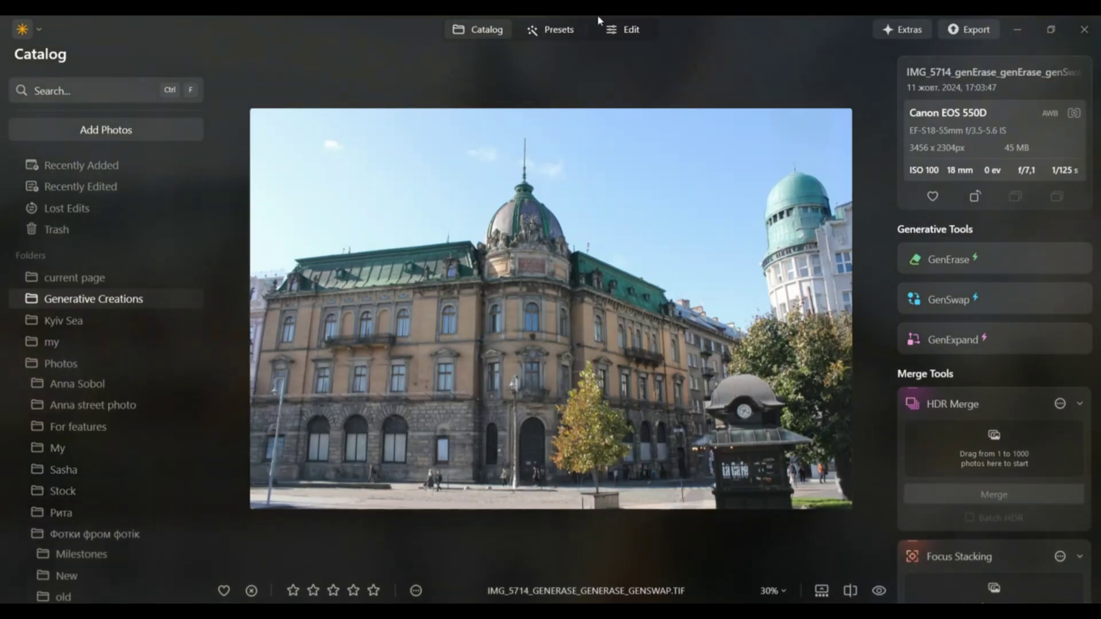
{"action": "left_click", "coordinate": [629, 31]}
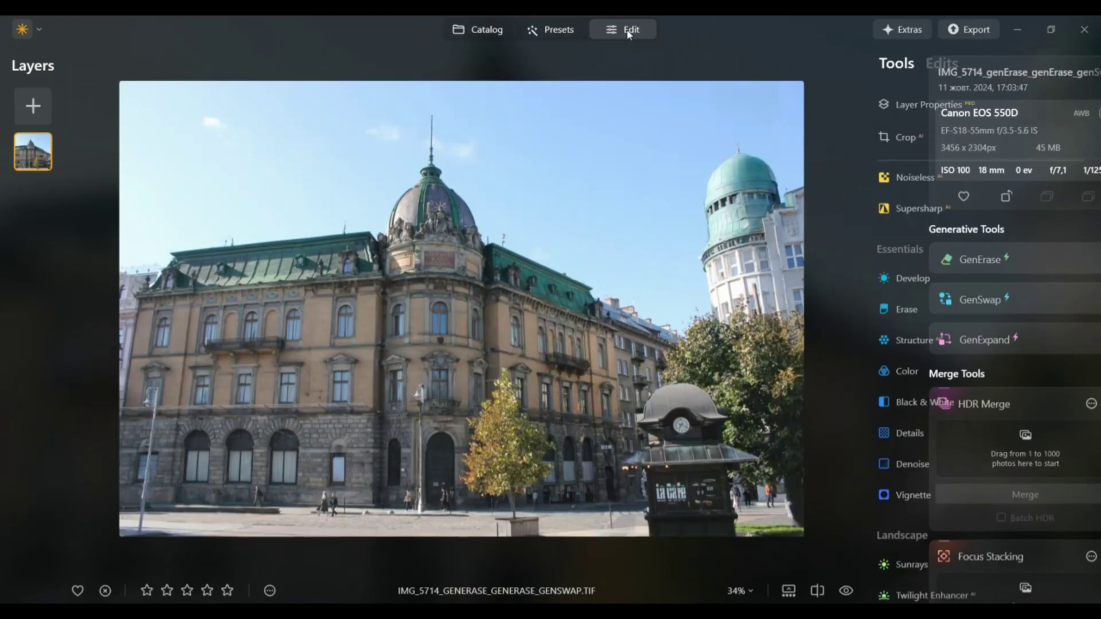
{"action": "left_click", "coordinate": [903, 137]}
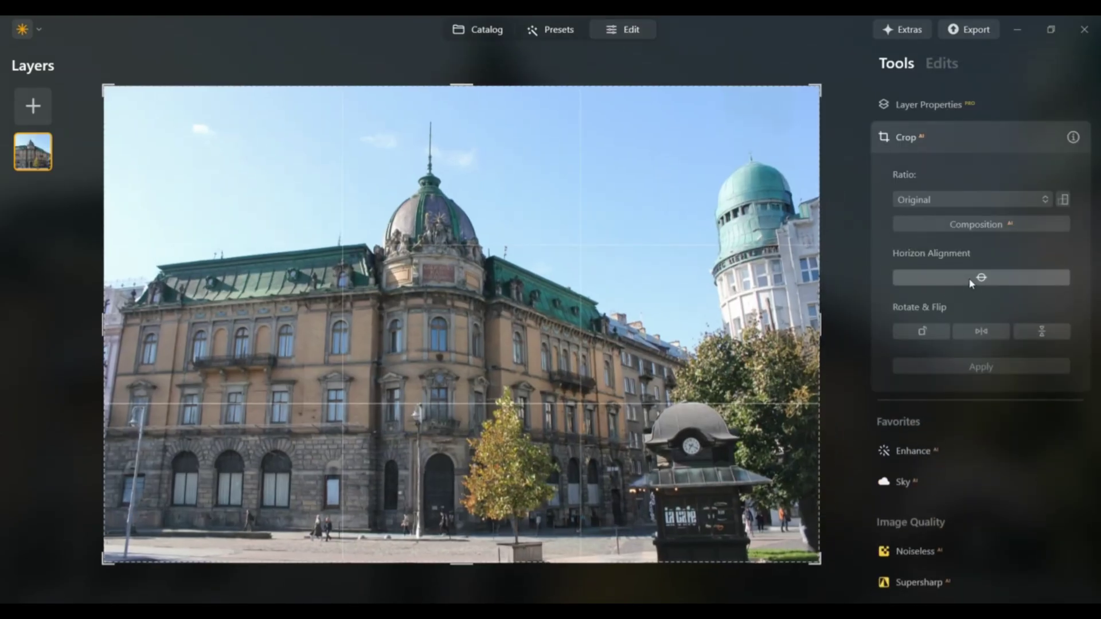
{"action": "left_click", "coordinate": [978, 279]}
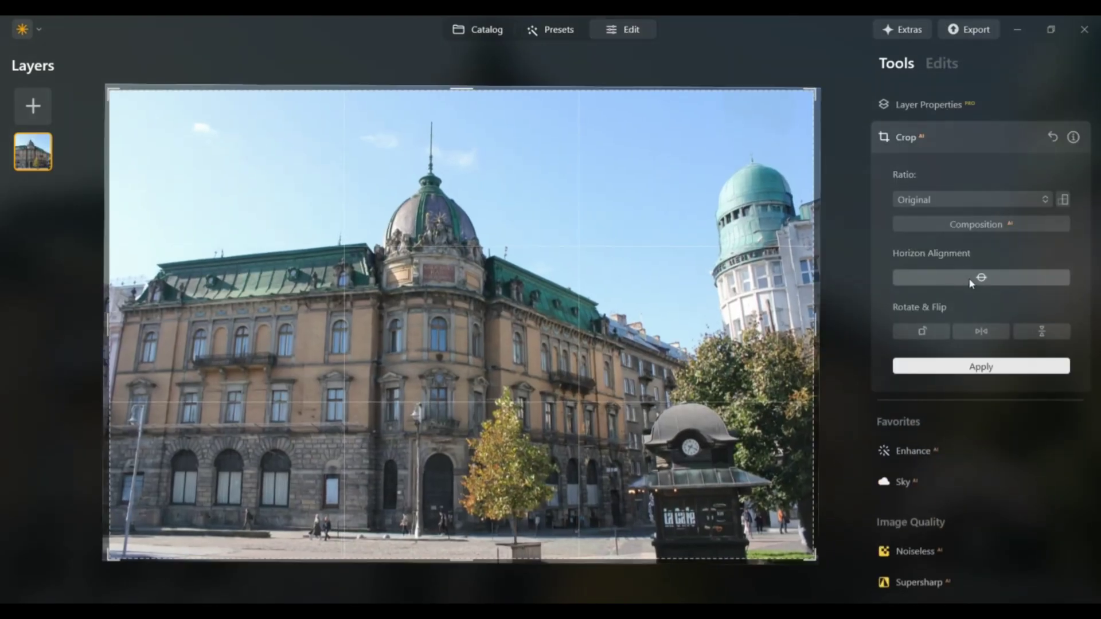
{"action": "left_click", "coordinate": [961, 372]}
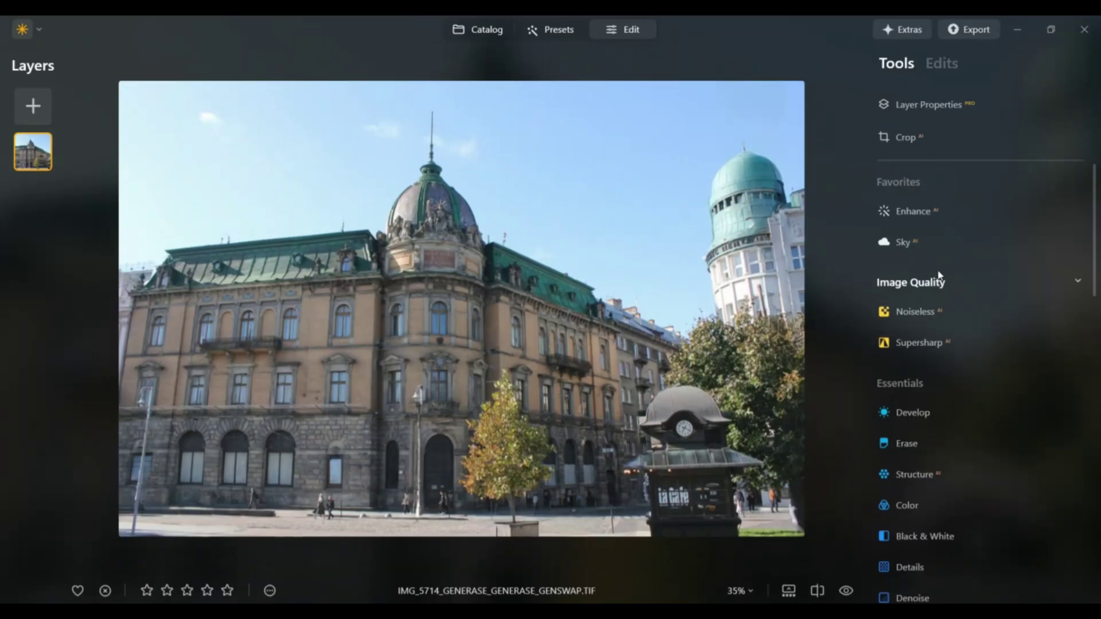
Step: Auto Adjust in Develop: Exposure 0.07, Smart Contrast 8, Highlights and Shadows −49
{"action": "scroll", "coordinate": [937, 276], "scroll_direction": "down", "scroll_amount": 2}
{"action": "left_click", "coordinate": [916, 327]}
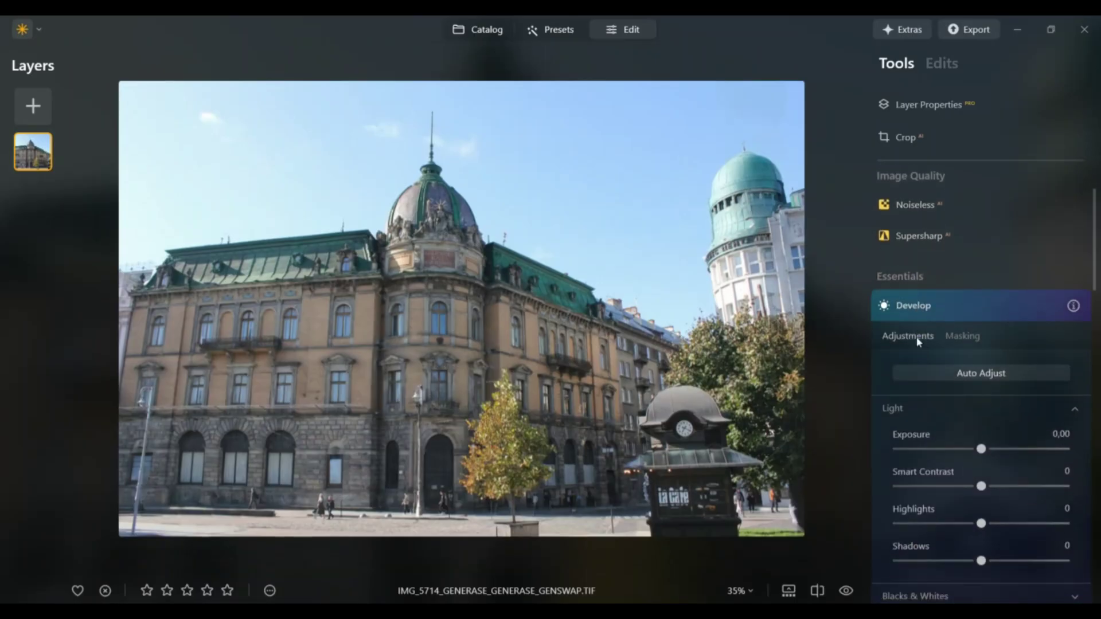
{"action": "left_click", "coordinate": [985, 370]}
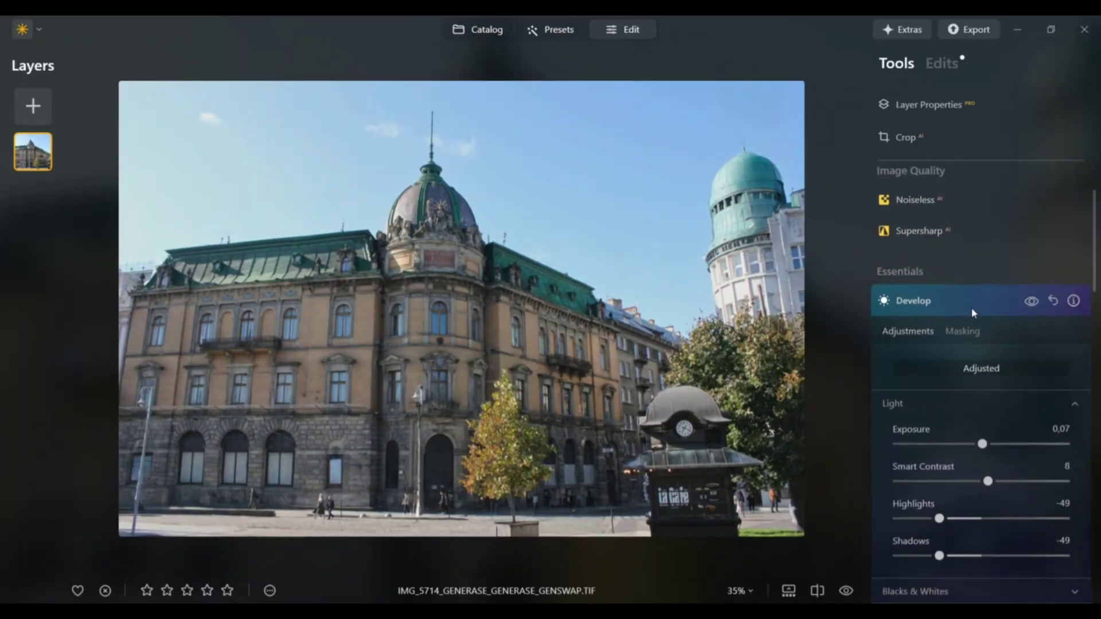
Step: Open Sky AI's sky list and try Dusk Dream 12, Dusk Dream 9 and an Ethereal Twilight sky
{"action": "left_click", "coordinate": [969, 300]}
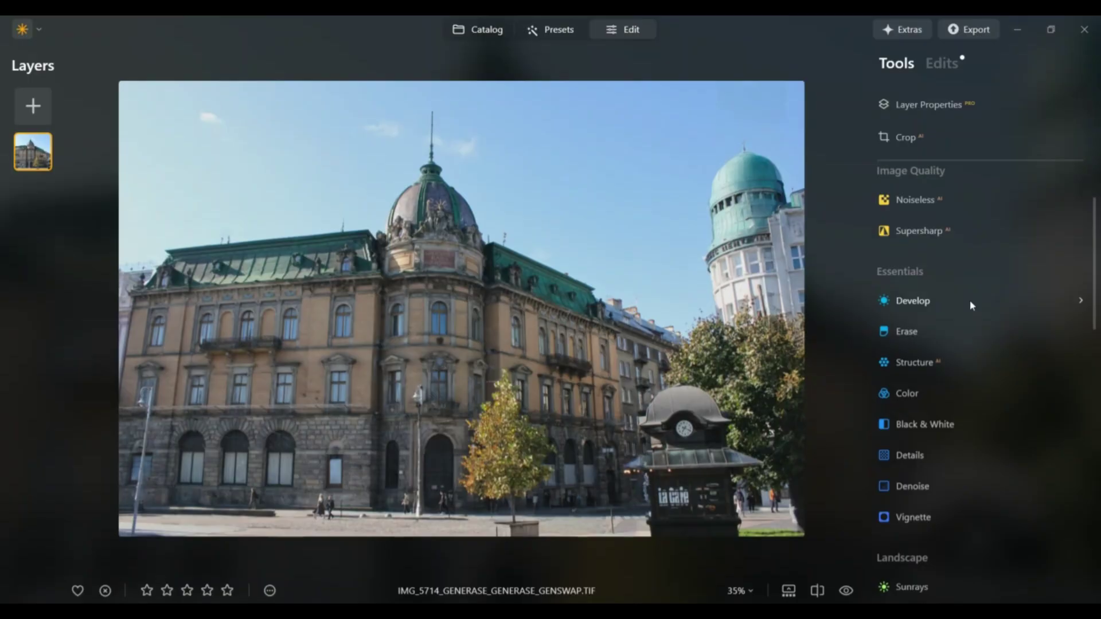
{"action": "scroll", "coordinate": [970, 300], "scroll_direction": "down", "scroll_amount": 2}
{"action": "scroll", "coordinate": [948, 304], "scroll_direction": "up", "scroll_amount": 3}
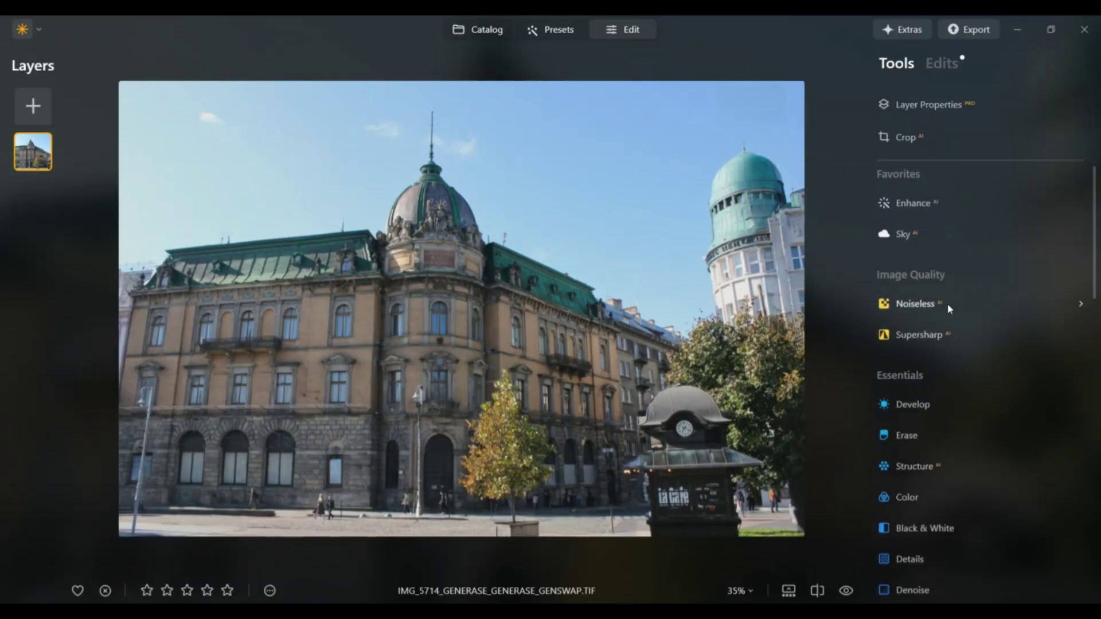
{"action": "left_click", "coordinate": [923, 247]}
{"action": "left_click", "coordinate": [955, 430]}
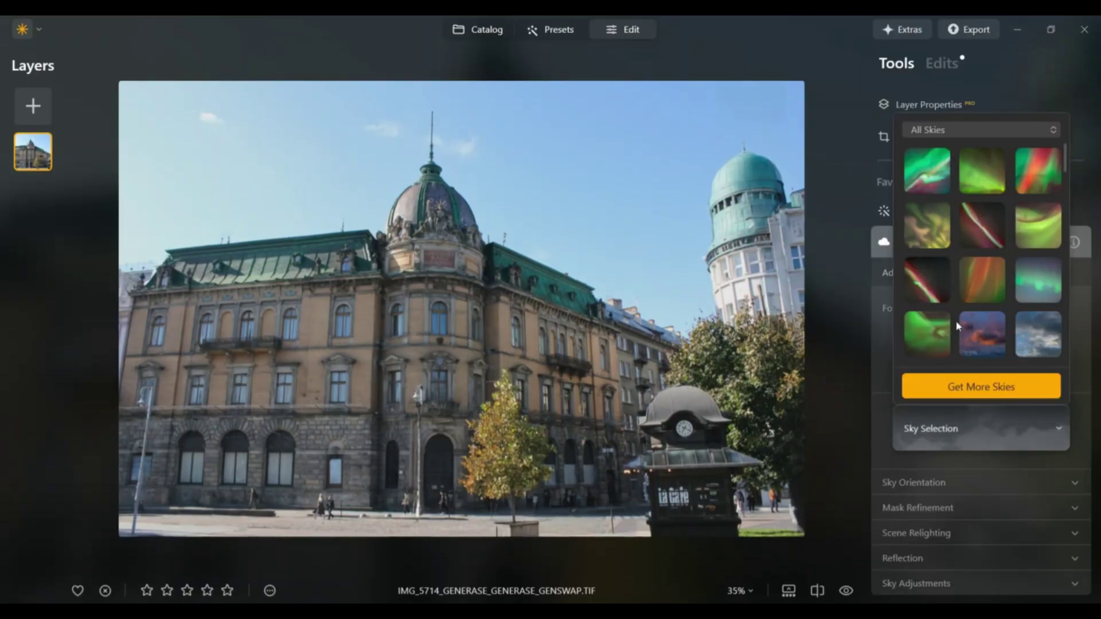
{"action": "scroll", "coordinate": [956, 326], "scroll_direction": "down", "scroll_amount": 5}
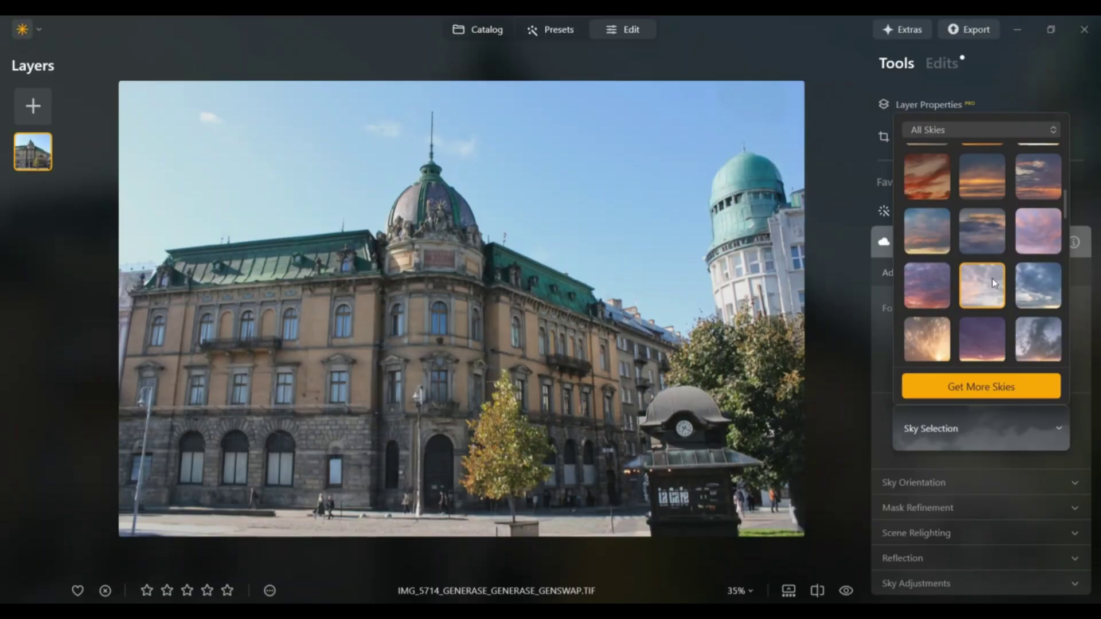
{"action": "left_click", "coordinate": [992, 280]}
{"action": "scroll", "coordinate": [993, 278], "scroll_direction": "down", "scroll_amount": 3}
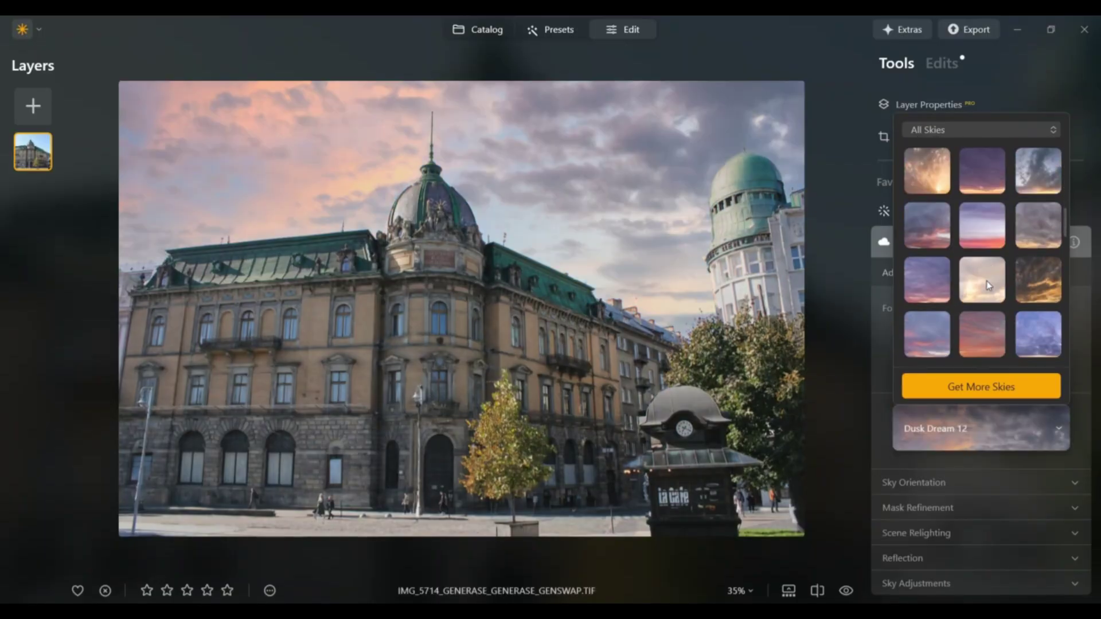
{"action": "left_click", "coordinate": [1027, 232]}
{"action": "scroll", "coordinate": [1013, 247], "scroll_direction": "down", "scroll_amount": 2}
{"action": "left_click", "coordinate": [928, 302]}
Step: Preview Blue Sky 2, Dusk Dream 6 and others, settling on Ethereal Twilight Panorama 25
{"action": "scroll", "coordinate": [1027, 290], "scroll_direction": "down", "scroll_amount": 3}
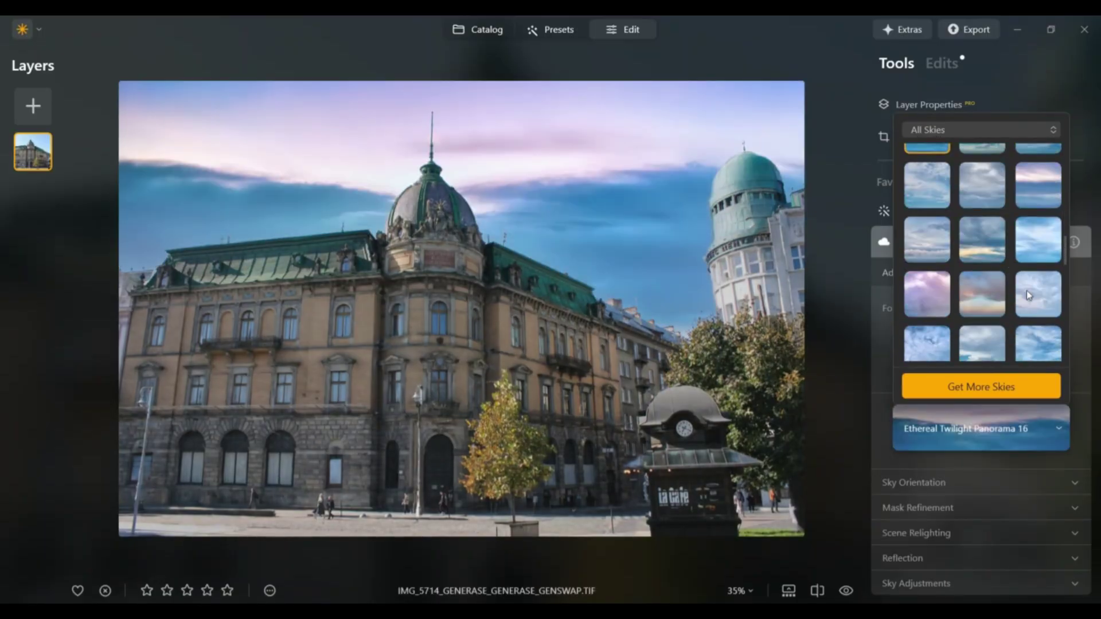
{"action": "scroll", "coordinate": [996, 221], "scroll_direction": "down", "scroll_amount": 2}
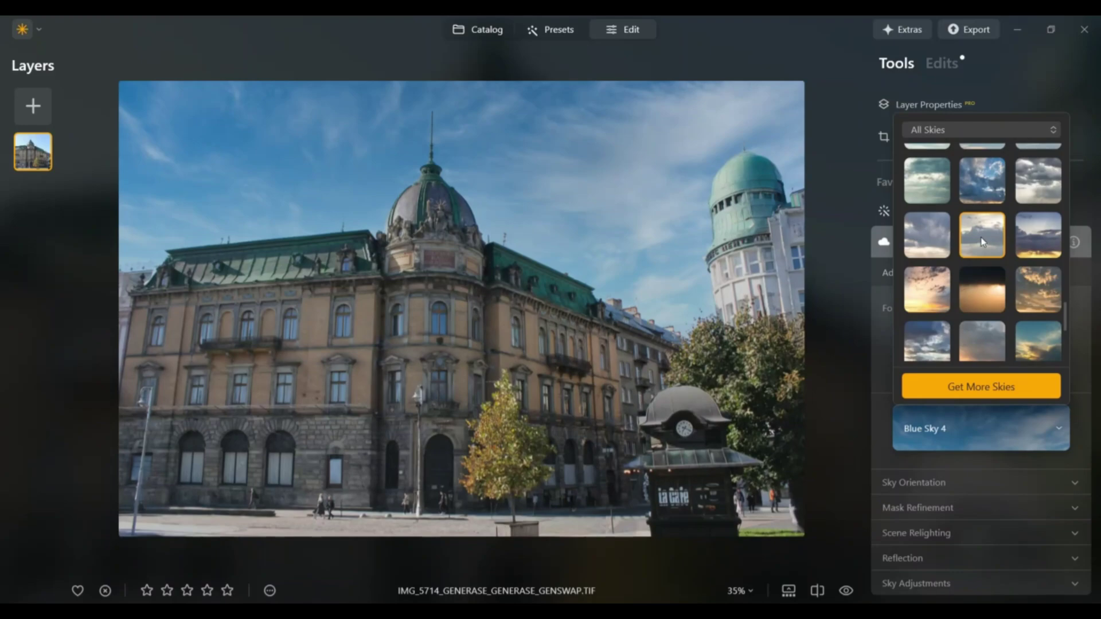
{"action": "scroll", "coordinate": [993, 229], "scroll_direction": "up", "scroll_amount": 2}
{"action": "left_click", "coordinate": [1038, 220]}
{"action": "left_click", "coordinate": [927, 220]}
{"action": "scroll", "coordinate": [989, 237], "scroll_direction": "down", "scroll_amount": 2}
{"action": "left_click", "coordinate": [982, 276]}
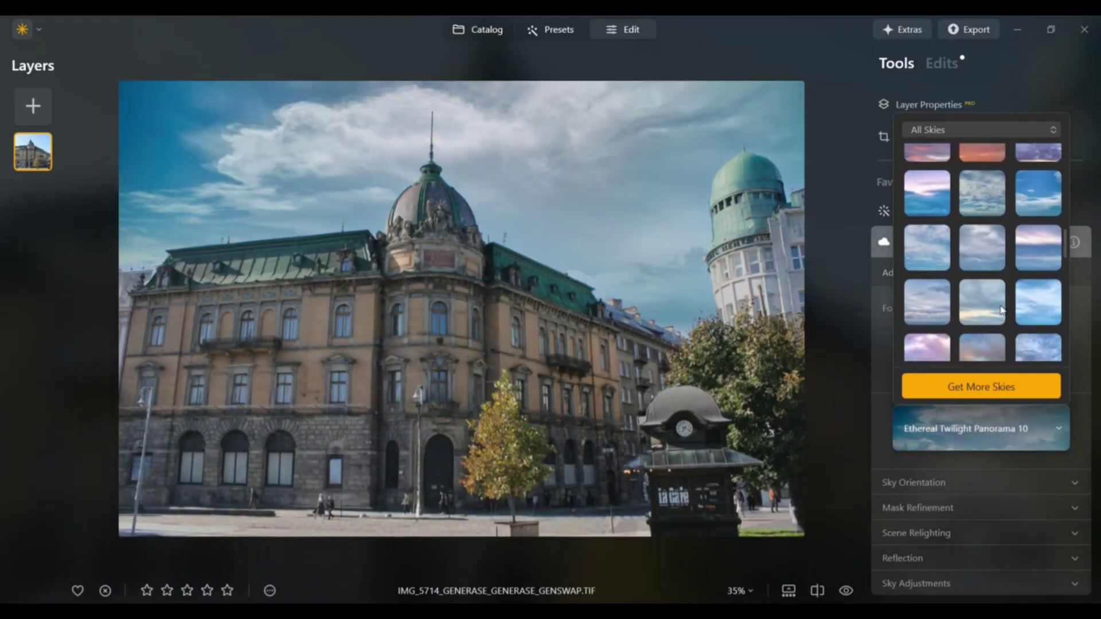
{"action": "scroll", "coordinate": [1027, 230], "scroll_direction": "up", "scroll_amount": 1}
{"action": "left_click", "coordinate": [1037, 189]}
{"action": "scroll", "coordinate": [1009, 241], "scroll_direction": "down", "scroll_amount": 2}
{"action": "left_click", "coordinate": [982, 223]}
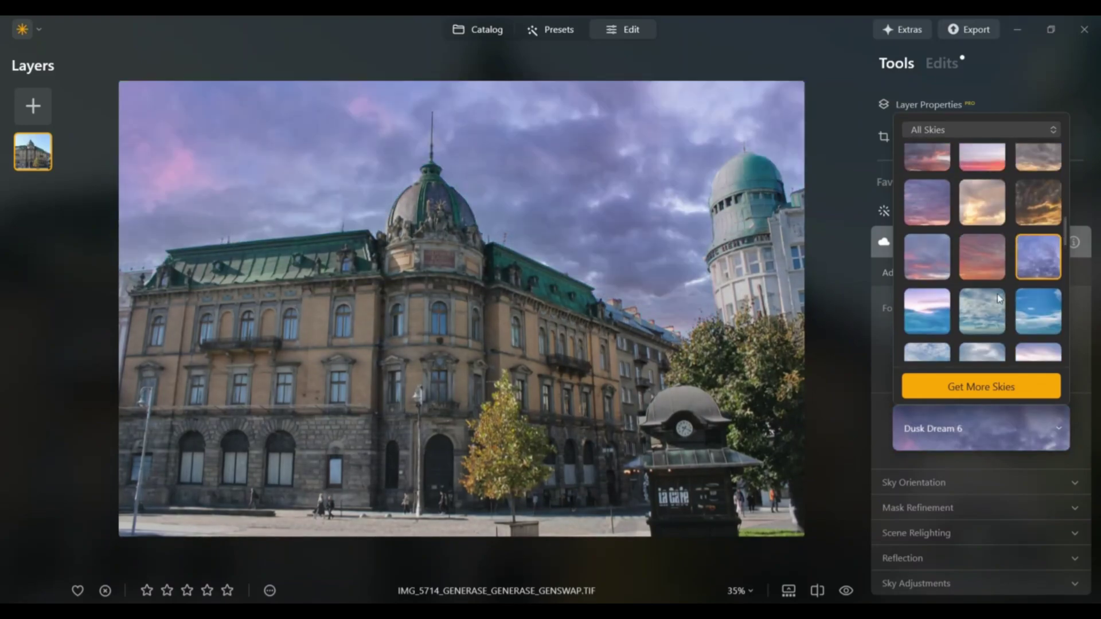
{"action": "left_click", "coordinate": [982, 275]}
Step: In Enhance AI, raise Accent to 42 and increase Sky Enhancer
{"action": "left_click", "coordinate": [937, 236]}
{"action": "left_click", "coordinate": [918, 211]}
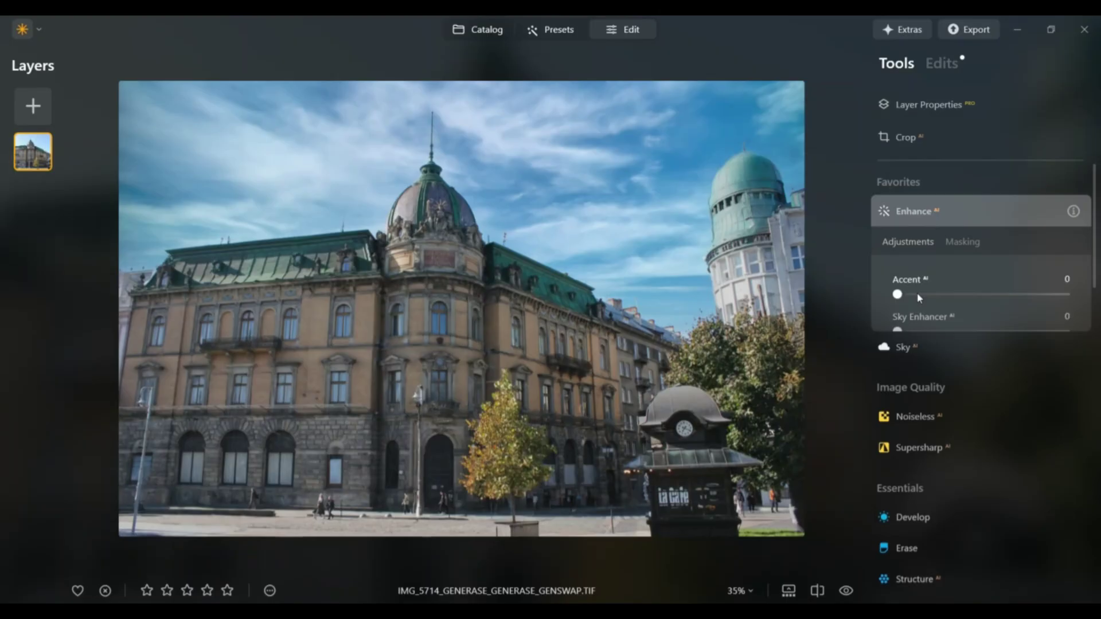
{"action": "left_click_drag", "start_coordinate": [897, 294], "coordinate": [948, 303]}
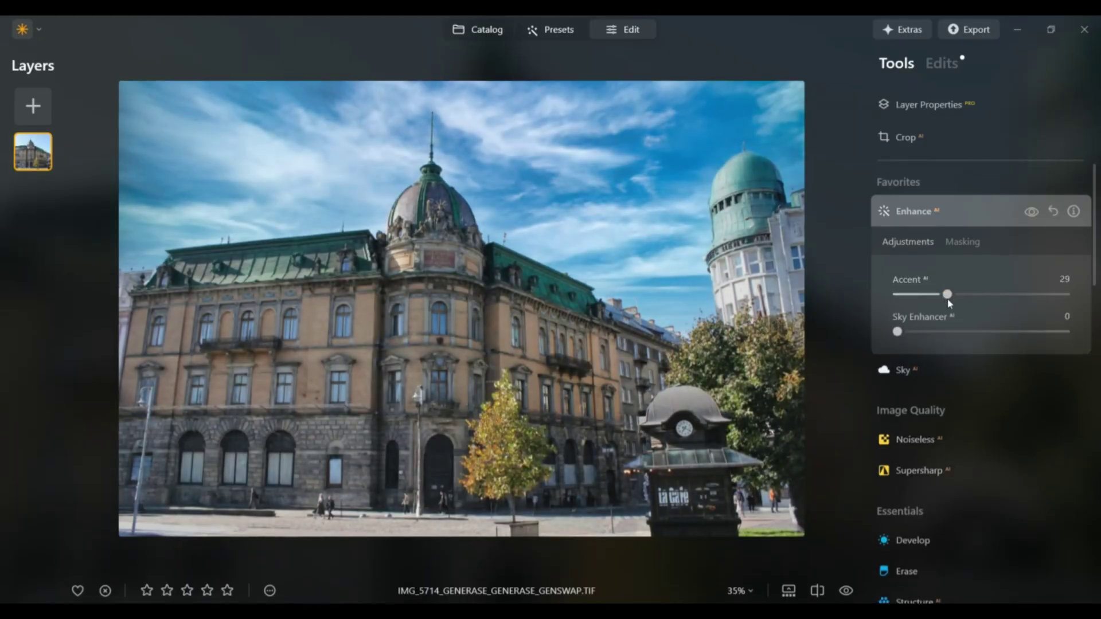
{"action": "left_click_drag", "start_coordinate": [898, 332], "coordinate": [922, 332]}
{"action": "left_click_drag", "start_coordinate": [970, 304], "coordinate": [969, 297]}
{"action": "left_click", "coordinate": [931, 210]}
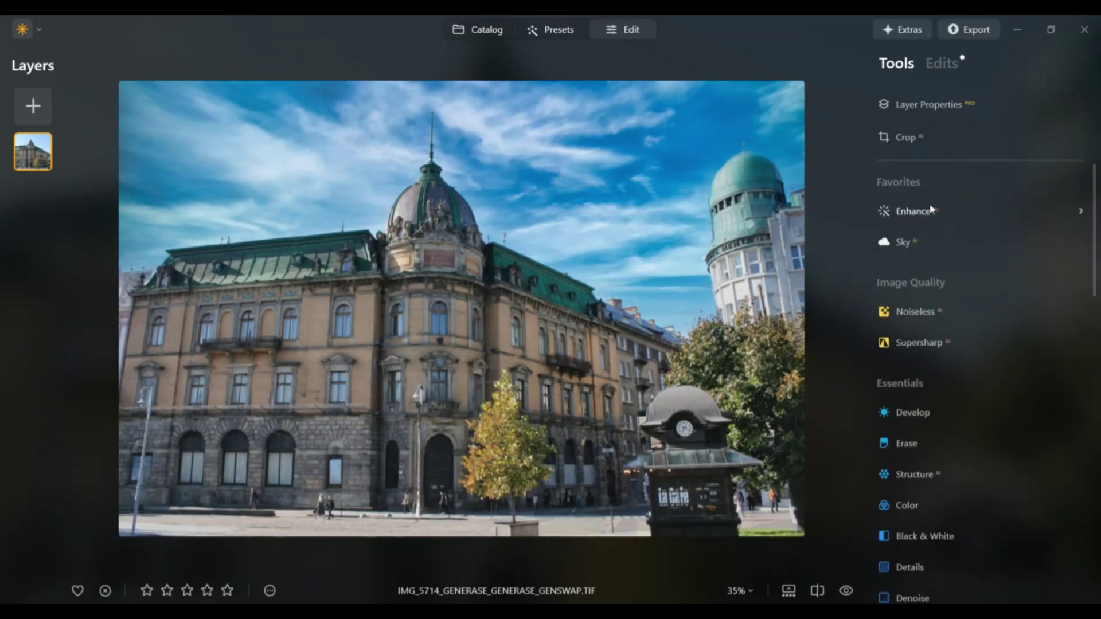
Step: Darken the photo's edges with a Vignette Amount of −29
{"action": "scroll", "coordinate": [930, 210], "scroll_direction": "down", "scroll_amount": 5}
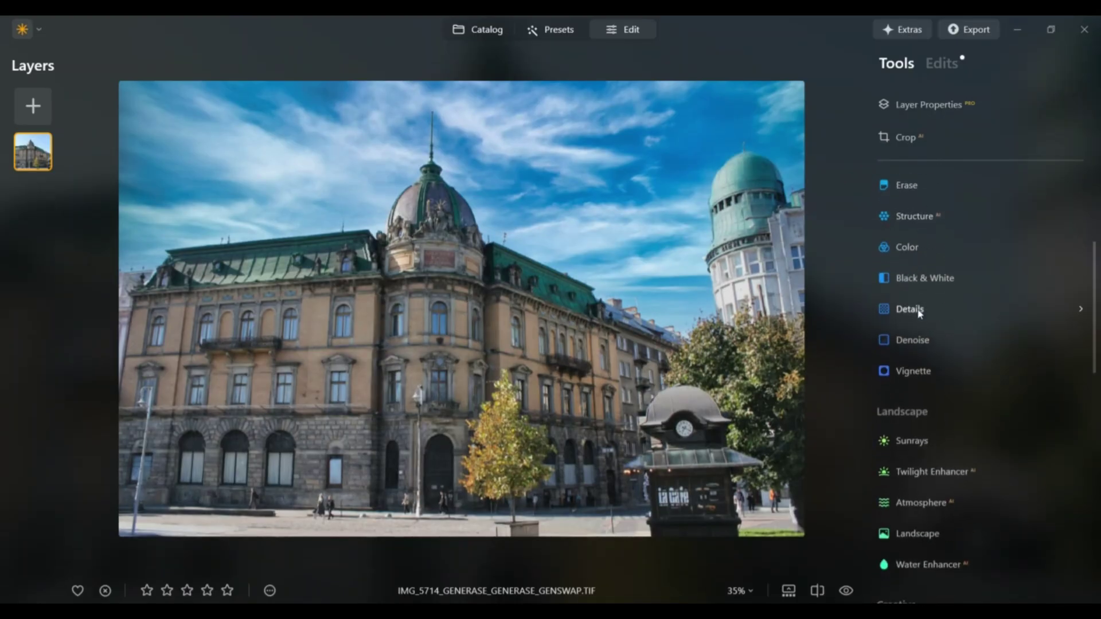
{"action": "left_click", "coordinate": [918, 372]}
{"action": "mouse_move", "coordinate": [983, 457]}
{"action": "left_mouse_down"}
{"action": "mouse_move", "coordinate": [1062, 457]}
{"action": "mouse_move", "coordinate": [964, 463]}
{"action": "left_mouse_up"}
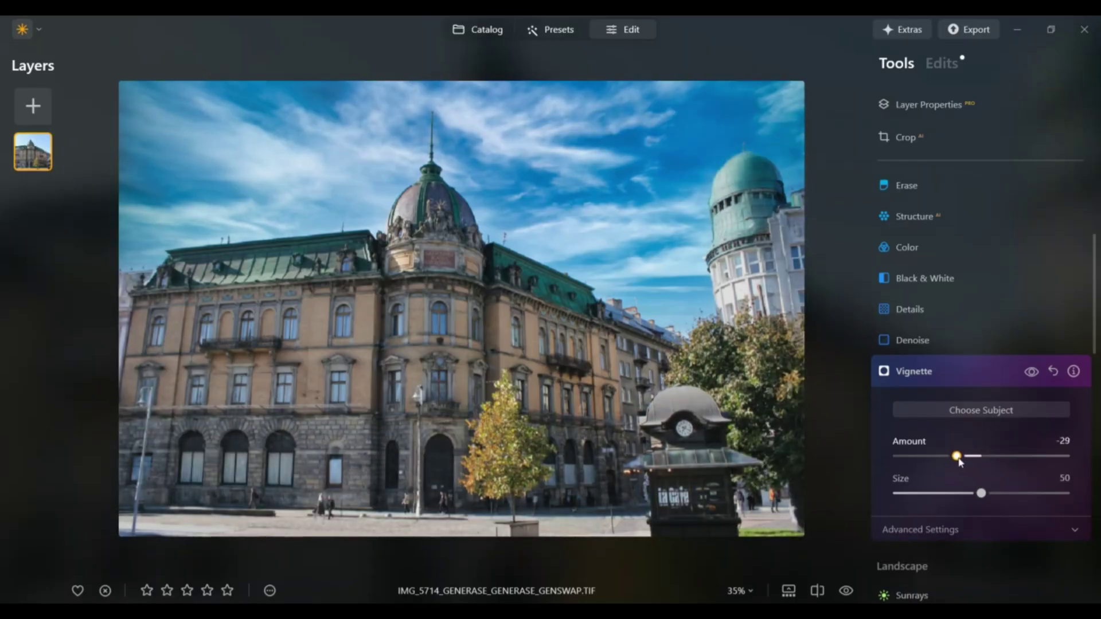
{"action": "left_click_drag", "start_coordinate": [961, 461], "coordinate": [952, 462]}
{"action": "left_click", "coordinate": [967, 371]}
Step: Set Landscape Dehaze to 16 and Golden Hour to 16
{"action": "scroll", "coordinate": [968, 374], "scroll_direction": "down", "scroll_amount": 1}
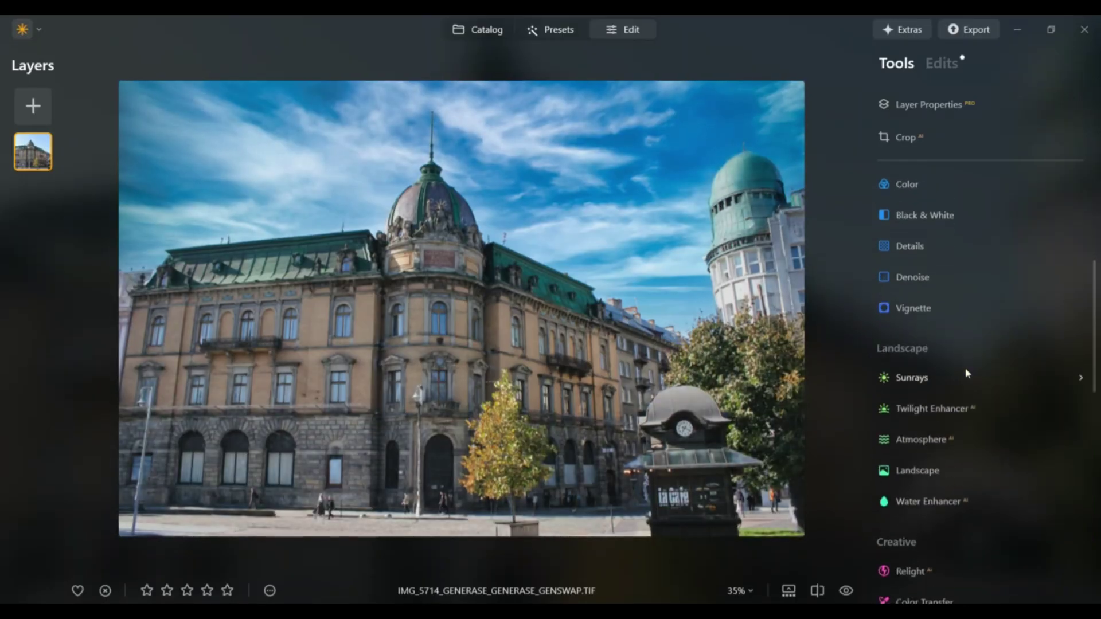
{"action": "left_click", "coordinate": [935, 449]}
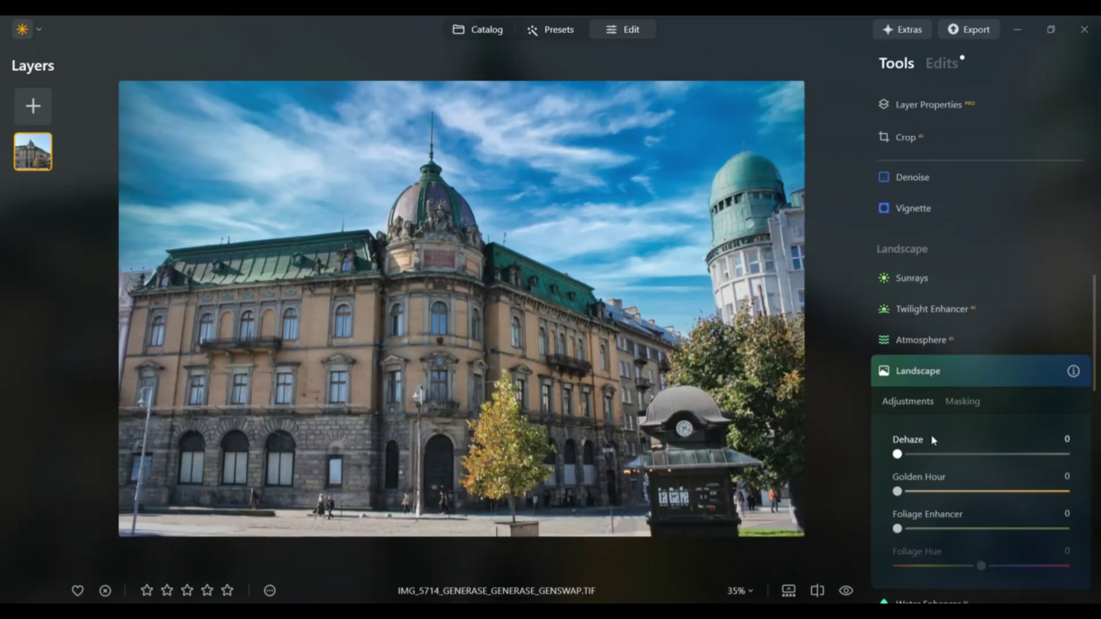
{"action": "left_click", "coordinate": [932, 444]}
{"action": "left_click_drag", "start_coordinate": [933, 444], "coordinate": [925, 444]}
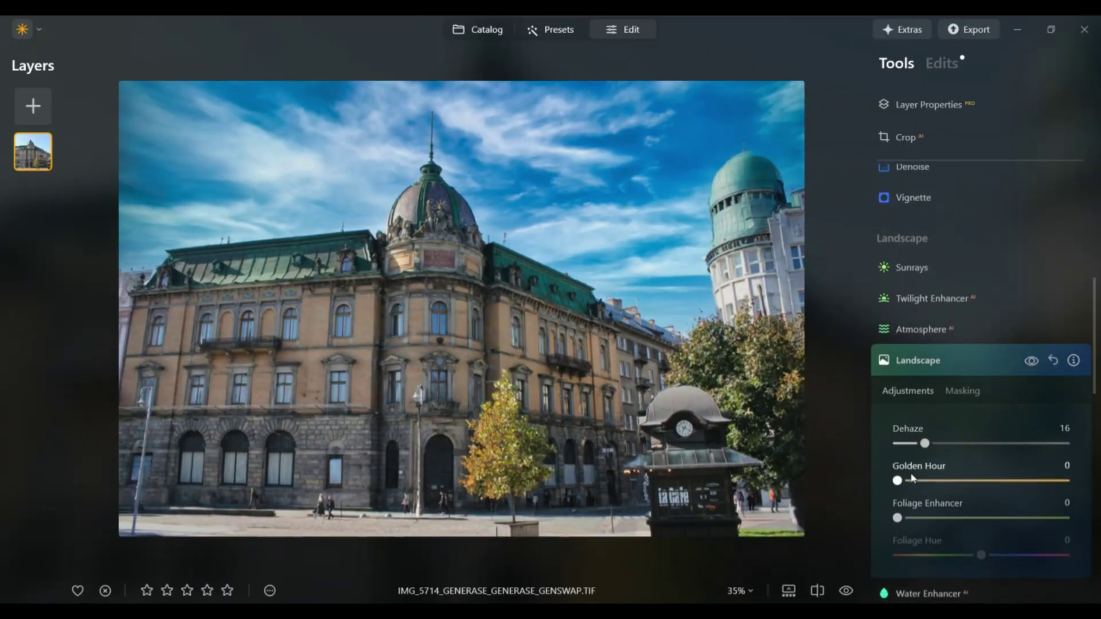
{"action": "left_click", "coordinate": [923, 481]}
Step: Apply the Soft Touch LUT from Mood's Purchased list at Amount 24
{"action": "left_click", "coordinate": [921, 367]}
{"action": "scroll", "coordinate": [920, 371], "scroll_direction": "down", "scroll_amount": 5}
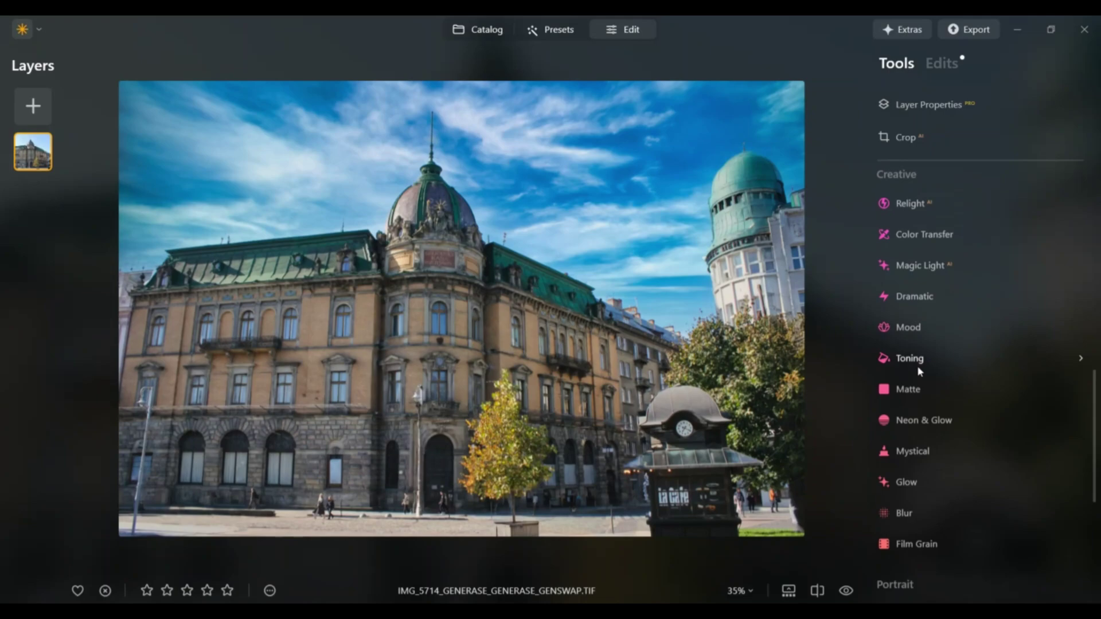
{"action": "left_click", "coordinate": [913, 327]}
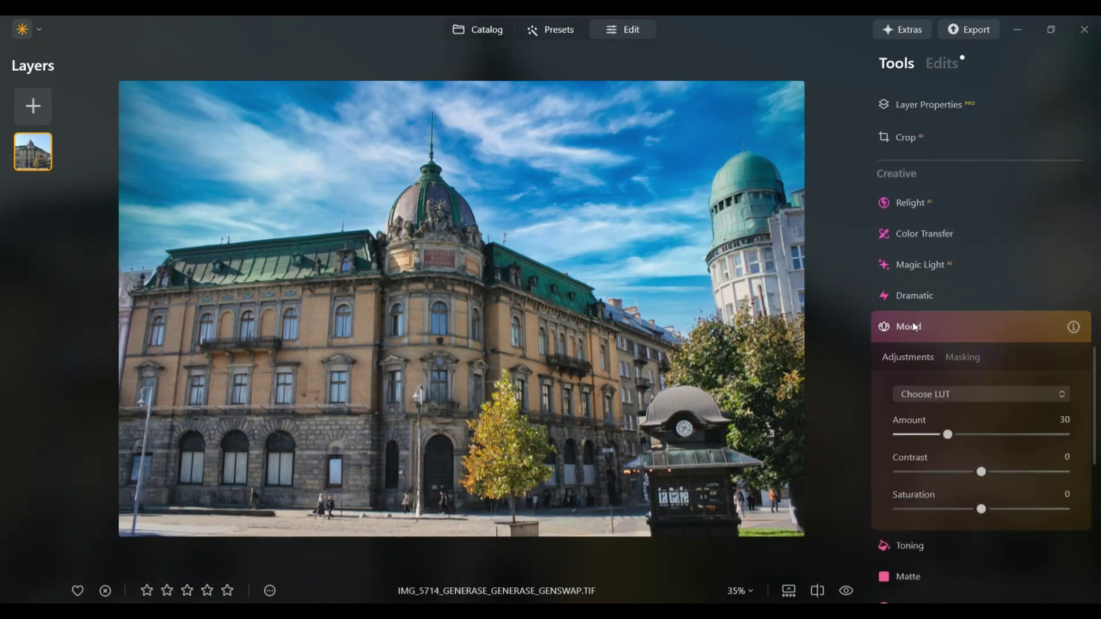
{"action": "left_click", "coordinate": [952, 396]}
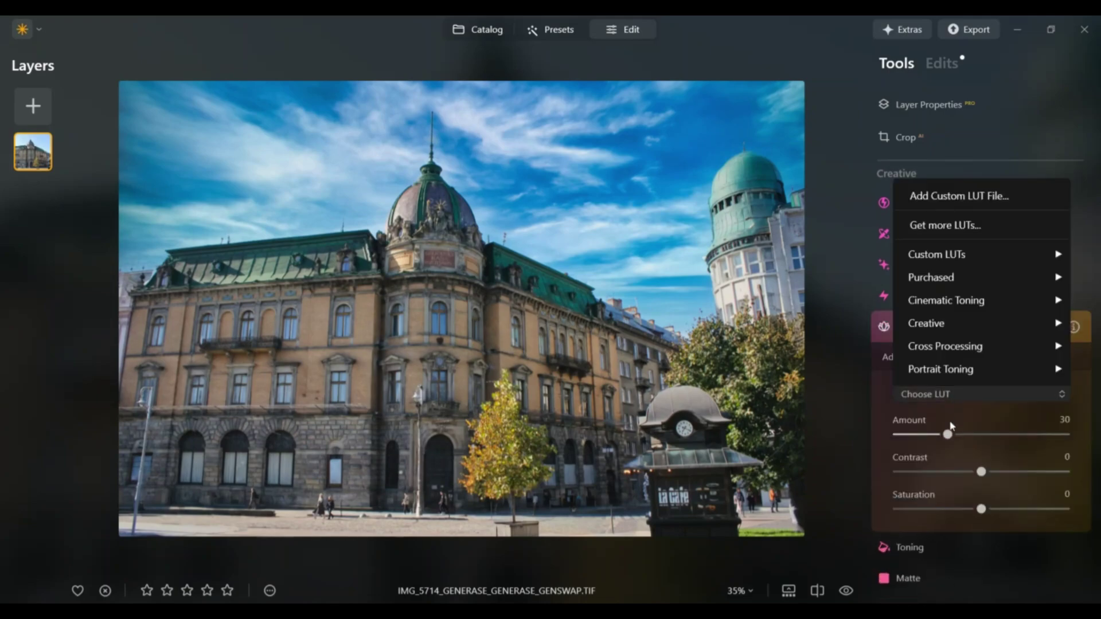
{"action": "mouse_move", "coordinate": [961, 257]}
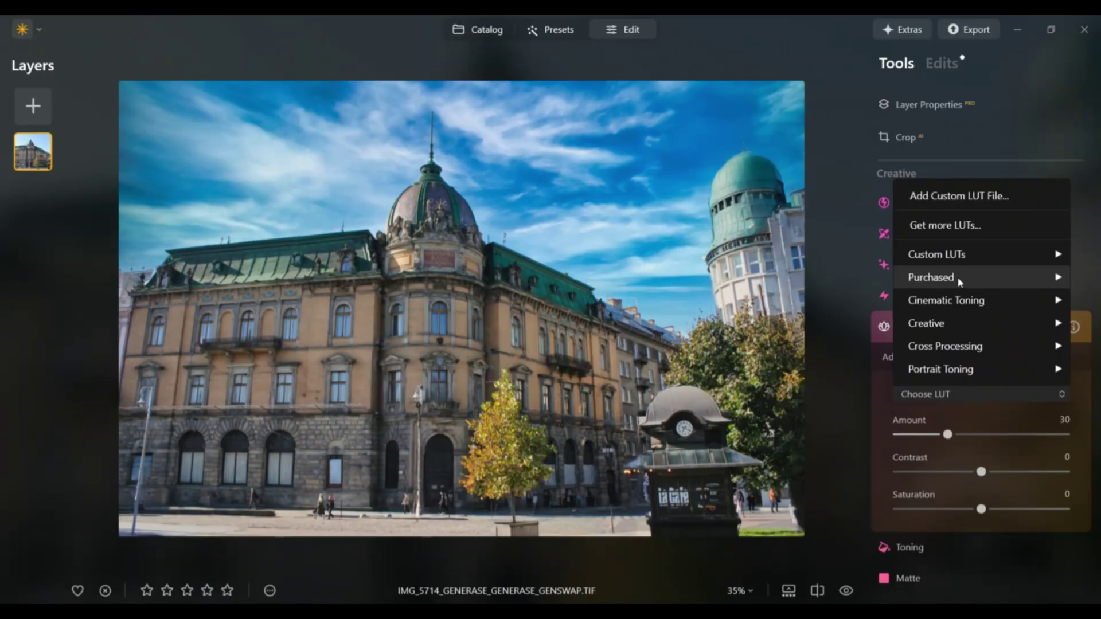
{"action": "mouse_move", "coordinate": [958, 277]}
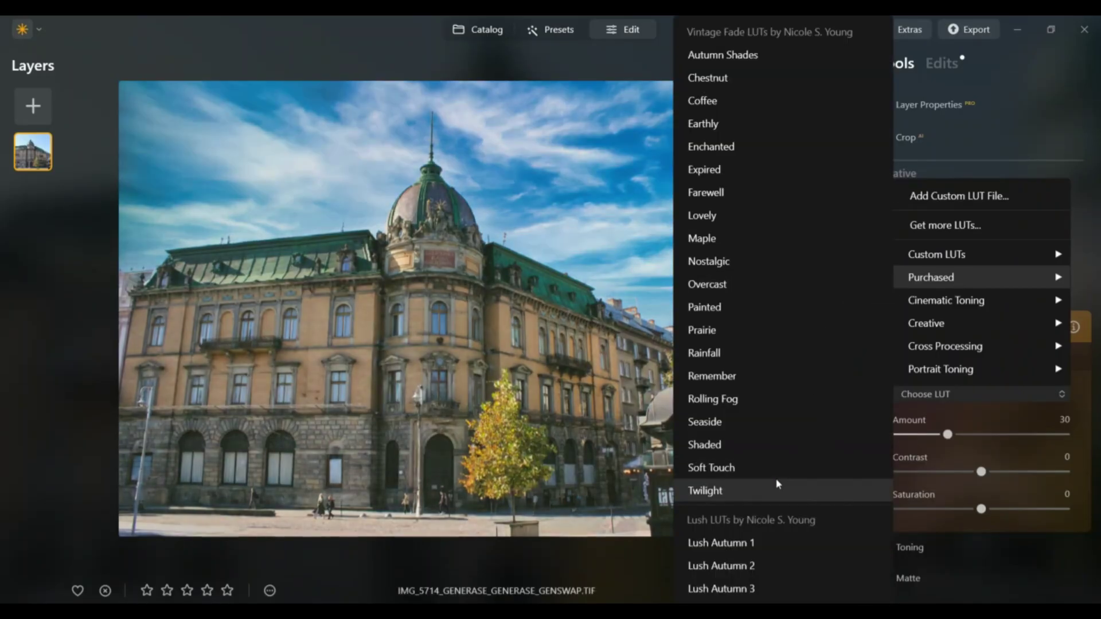
{"action": "left_click", "coordinate": [775, 469]}
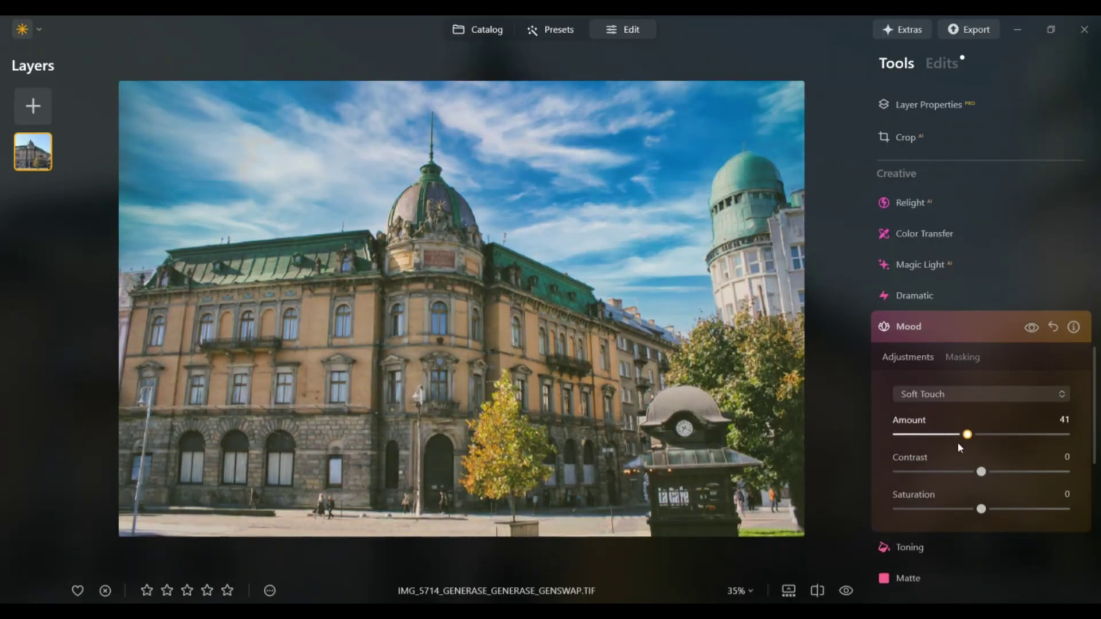
{"action": "left_click_drag", "start_coordinate": [947, 434], "coordinate": [941, 466]}
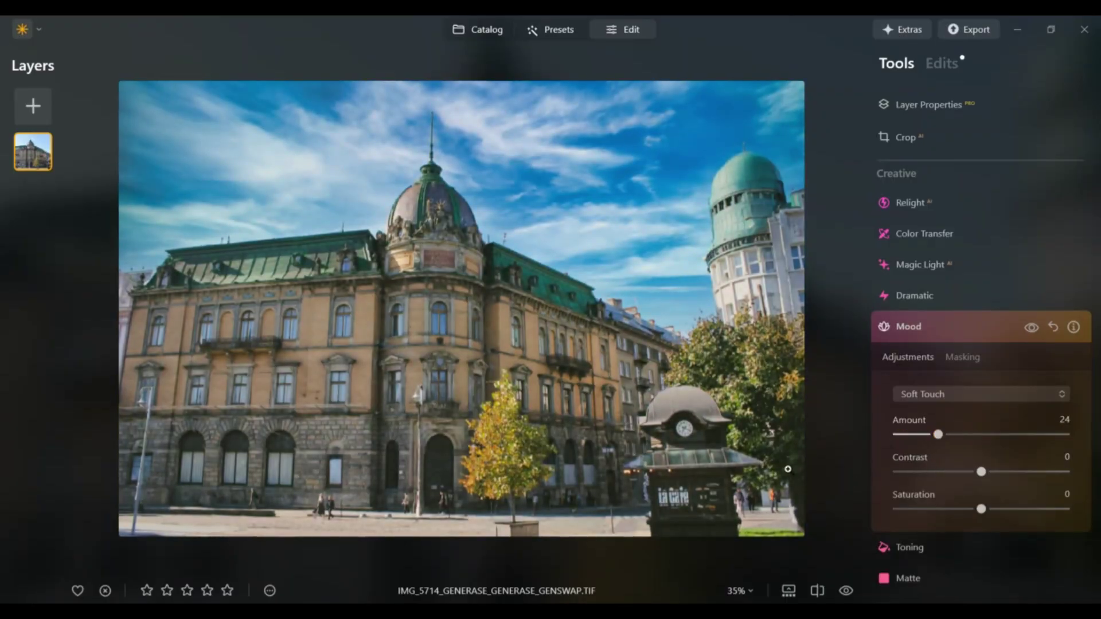
{"action": "left_click", "coordinate": [845, 591]}
{"action": "left_click", "coordinate": [908, 337]}
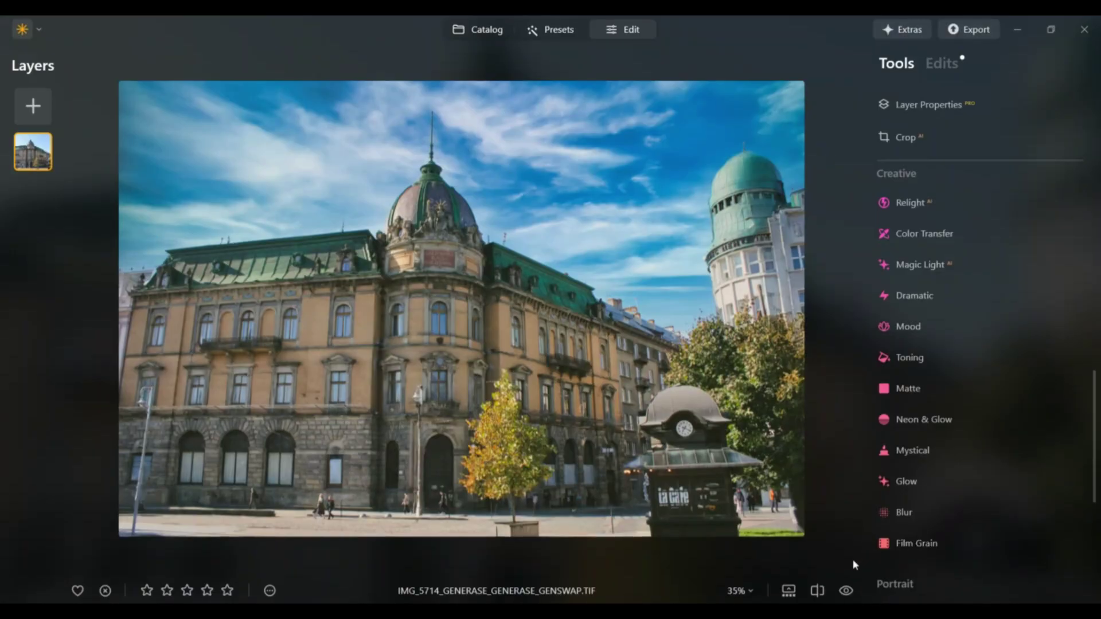
{"action": "left_click", "coordinate": [845, 594]}
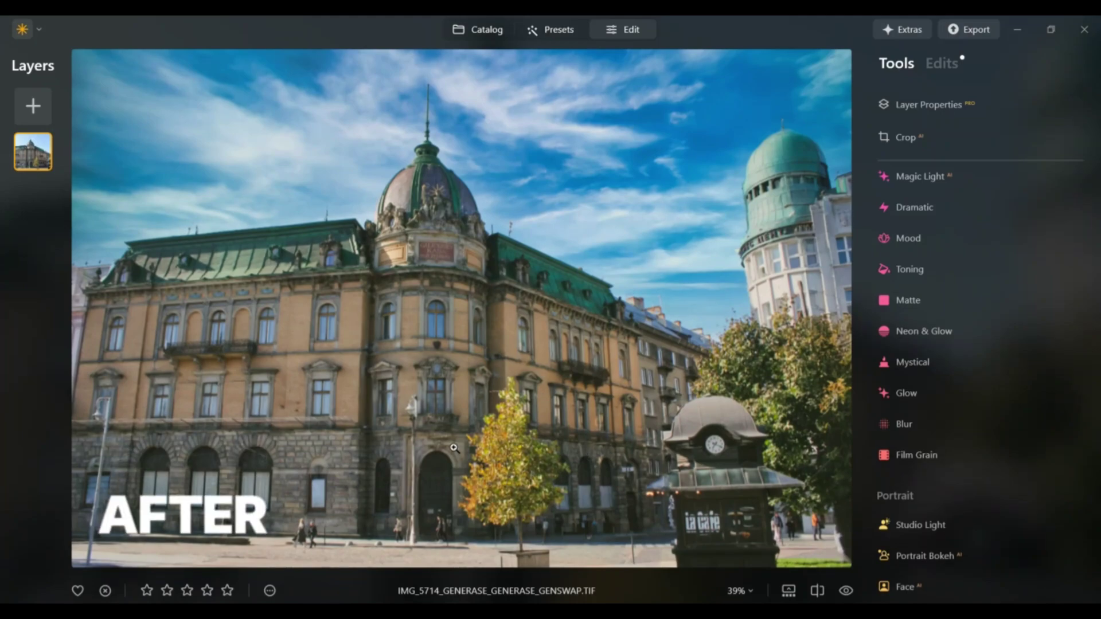
{"action": "scroll", "coordinate": [489, 429], "scroll_direction": "down", "scroll_amount": 1}
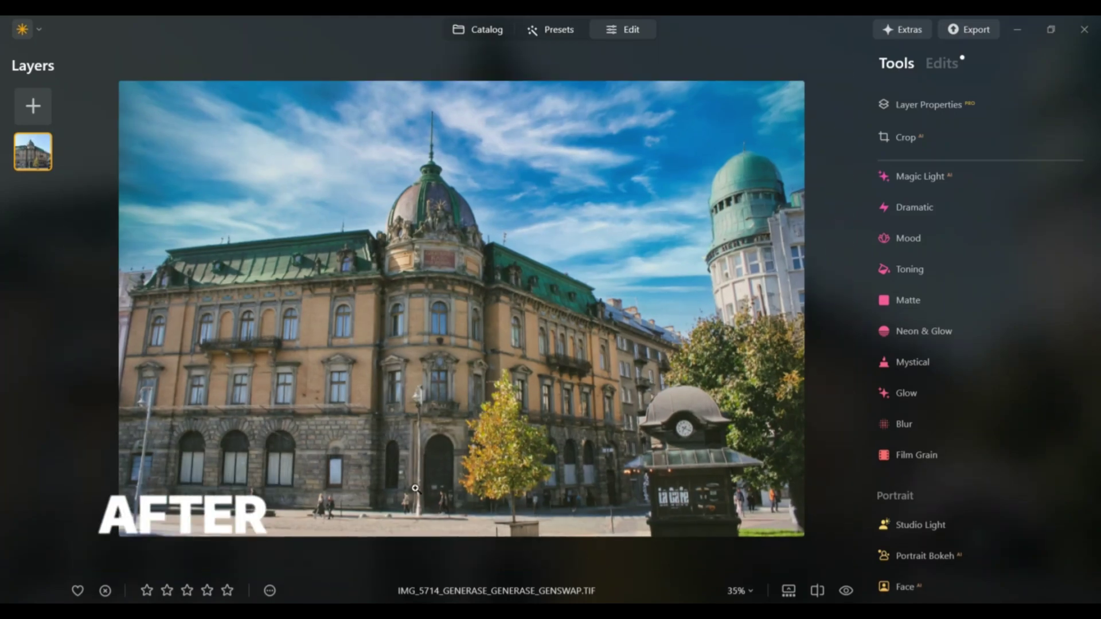